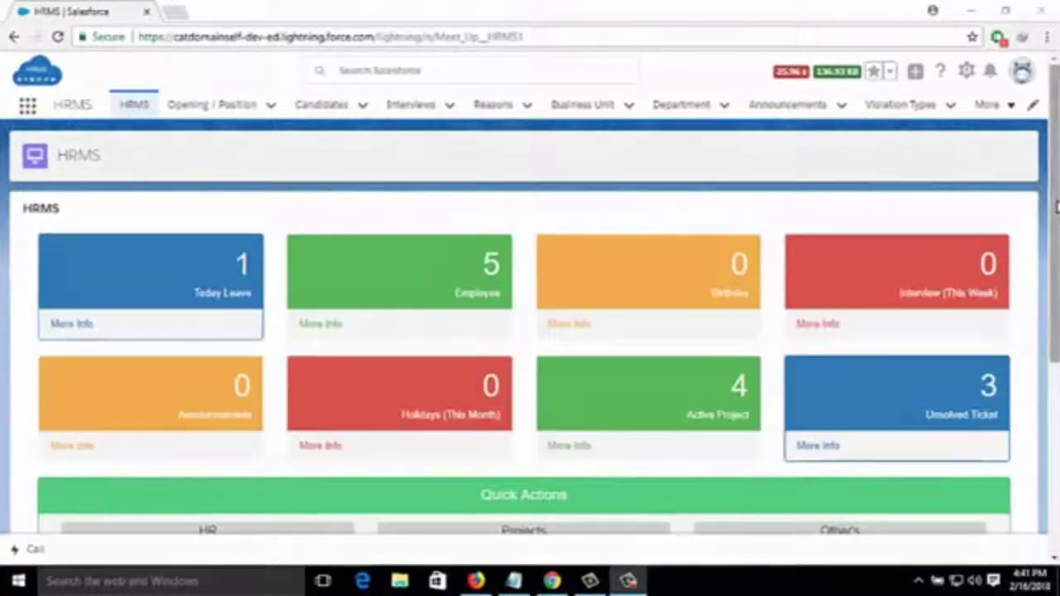
Step: Browse the HRMS home dashboard tiles and Quick Actions, then go to the Opening / Position list
left_click_drag(1050, 207, 1055, 244)
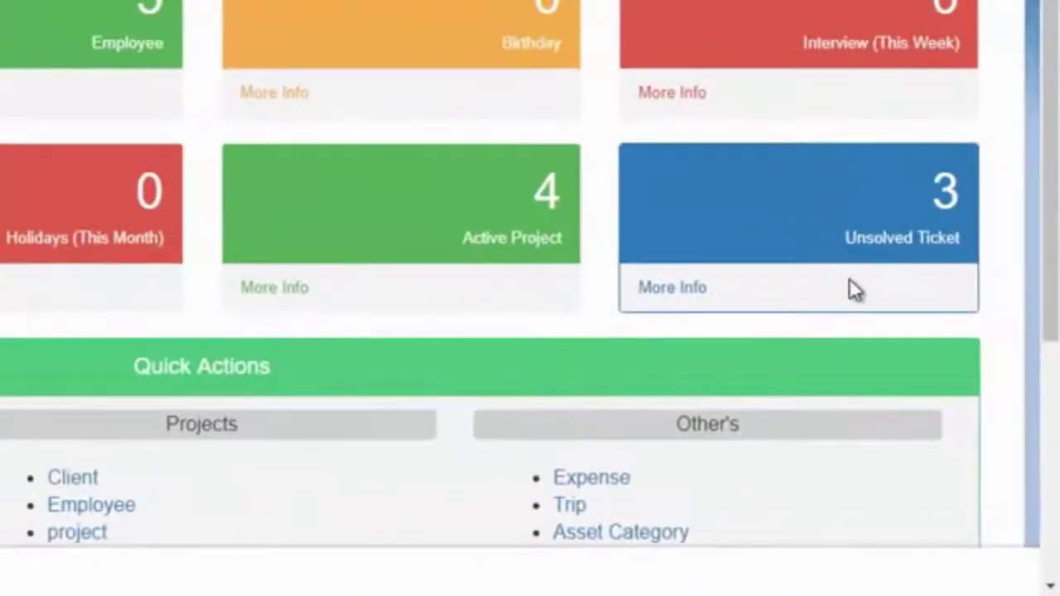
scroll(1043, 295, "down", 4)
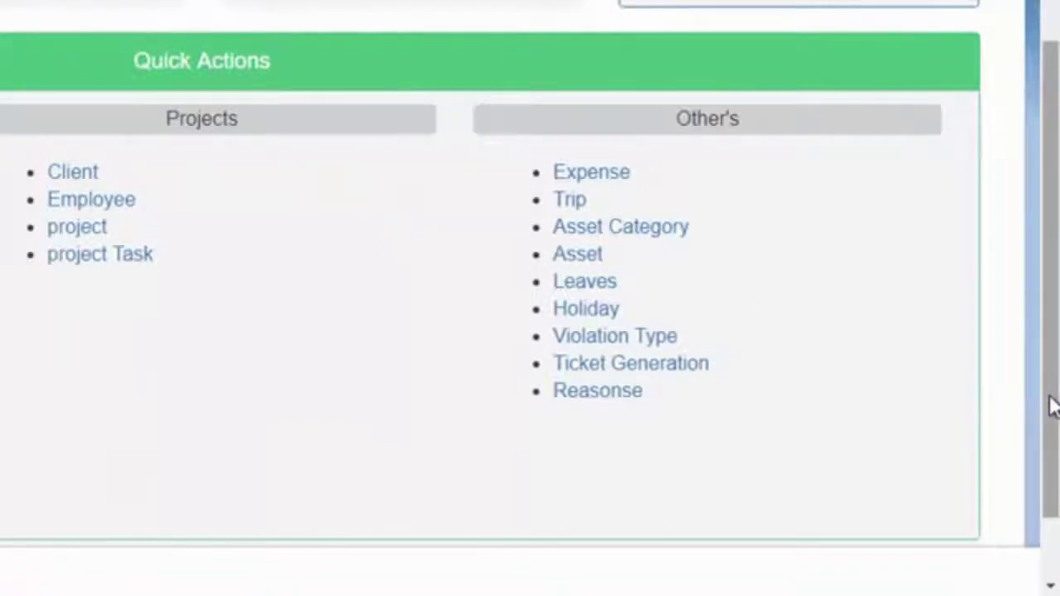
scroll(1051, 406, "up", 5)
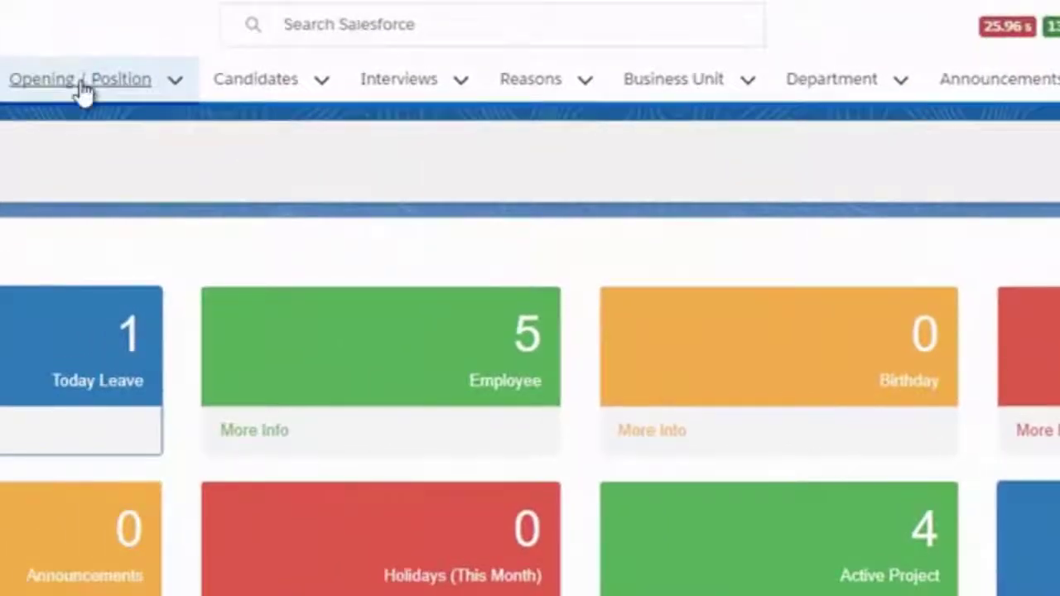
left_click(83, 83)
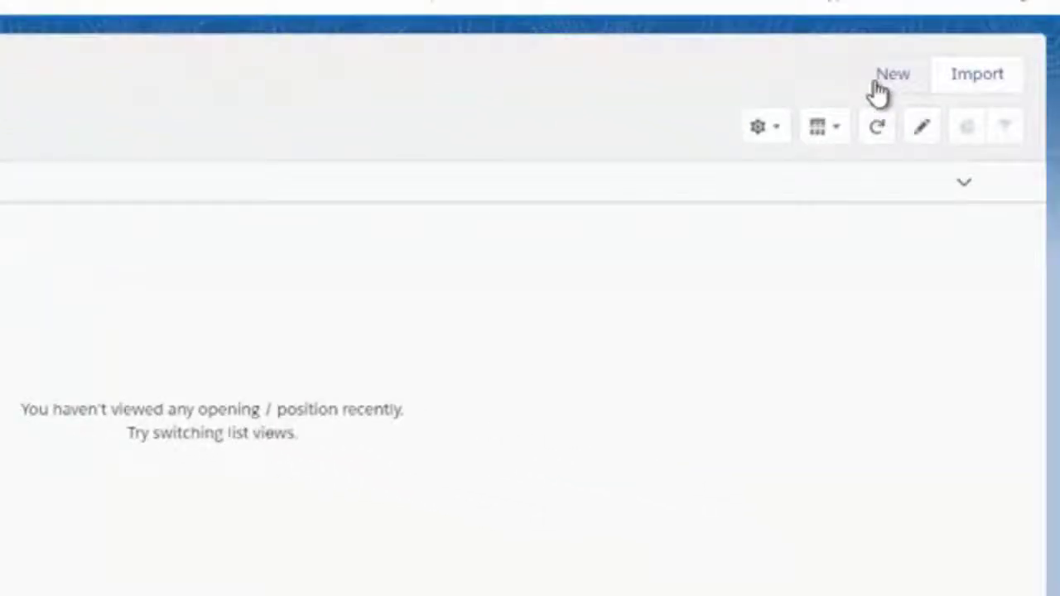
left_click(878, 93)
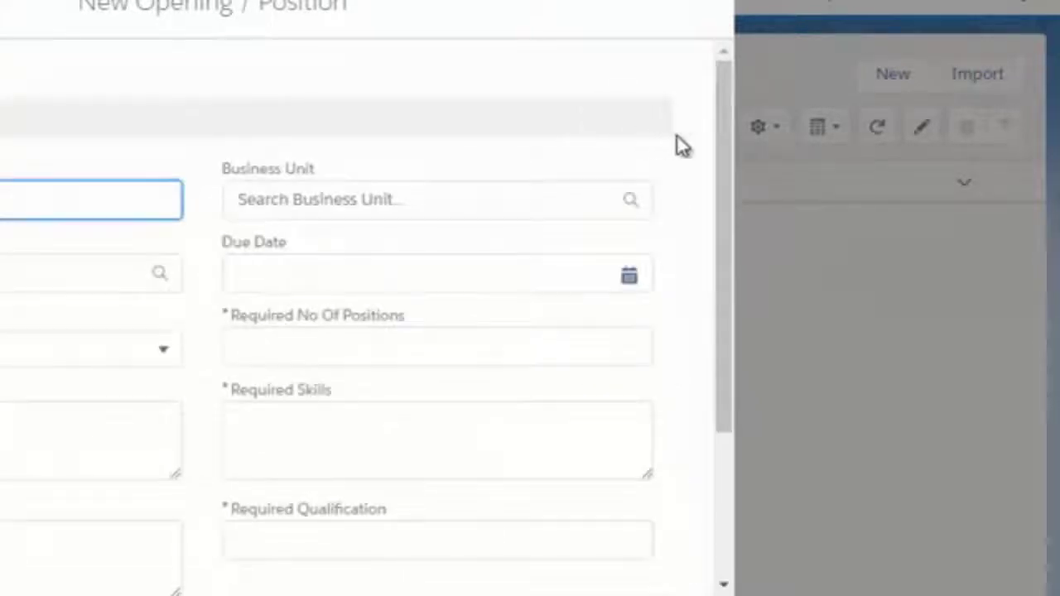
left_click_drag(724, 175, 717, 108)
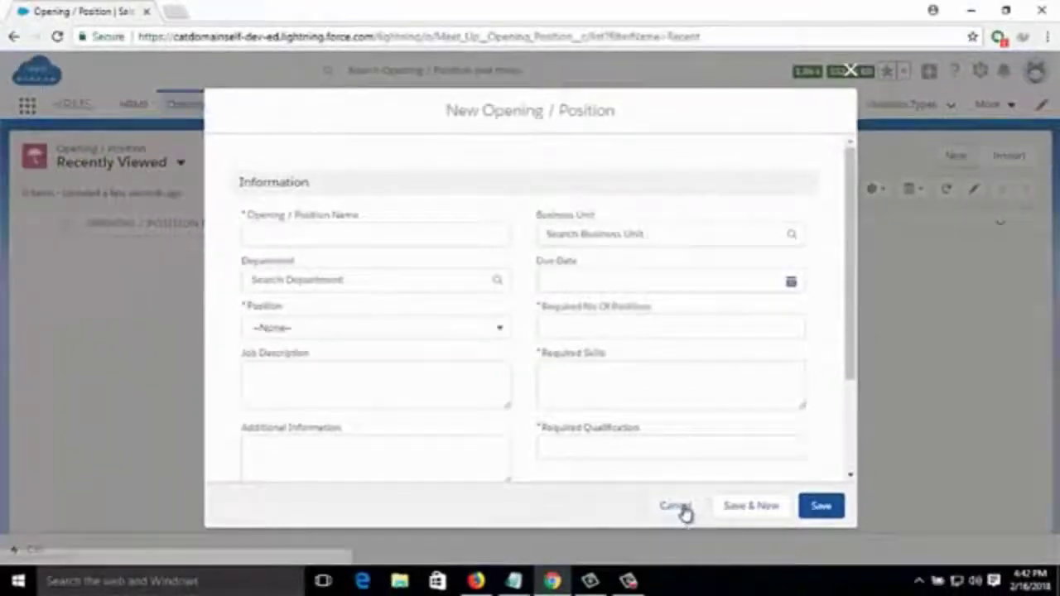
left_click(684, 511)
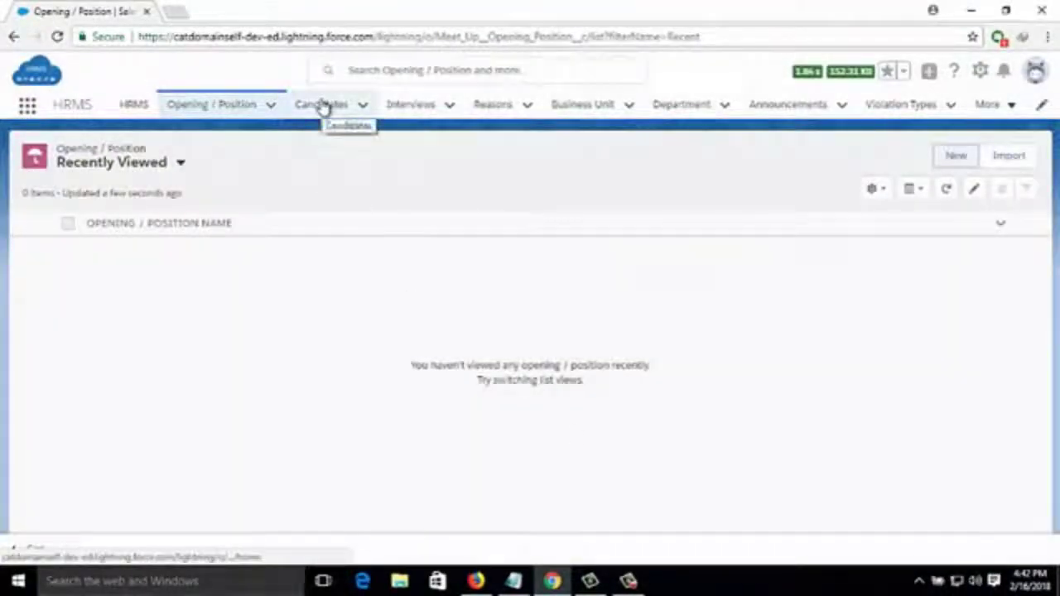
Step: From the Candidates list, review a New Candidate form and its Opening / Position lookup, then cancel
left_click(323, 110)
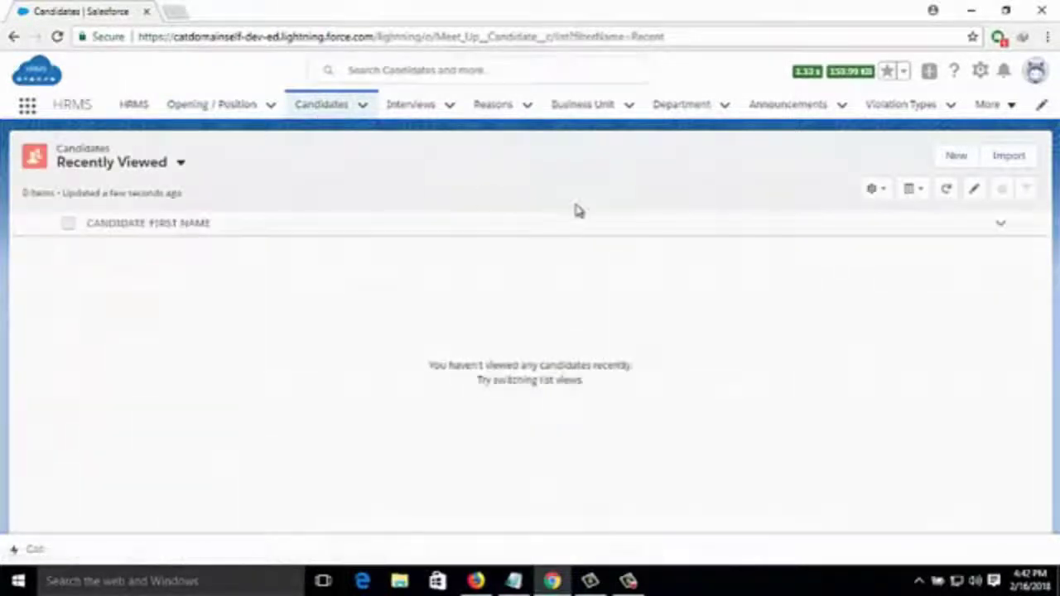
left_click(945, 189)
left_click(965, 162)
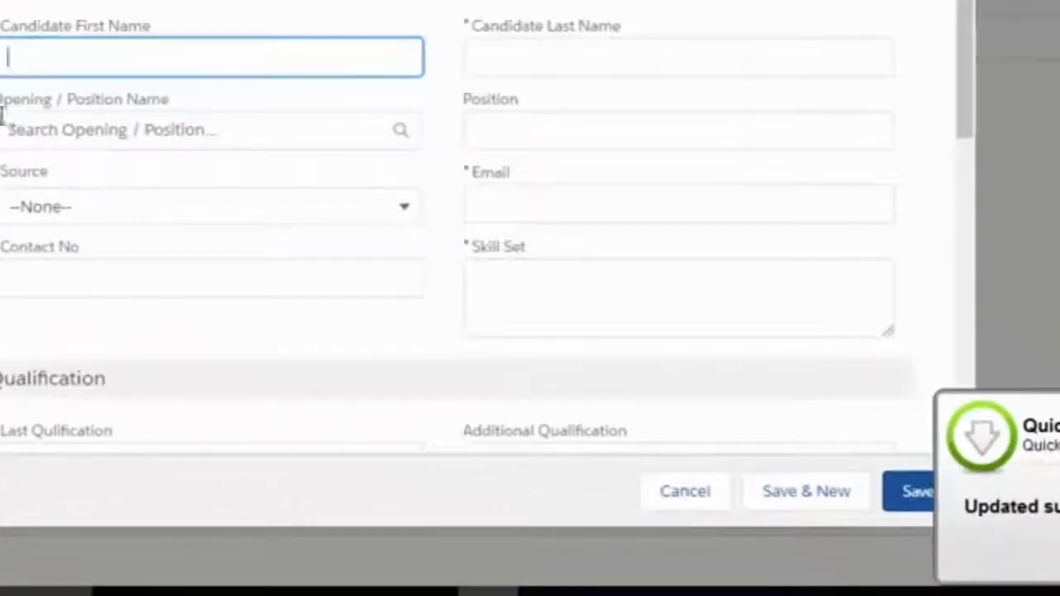
left_click(39, 134)
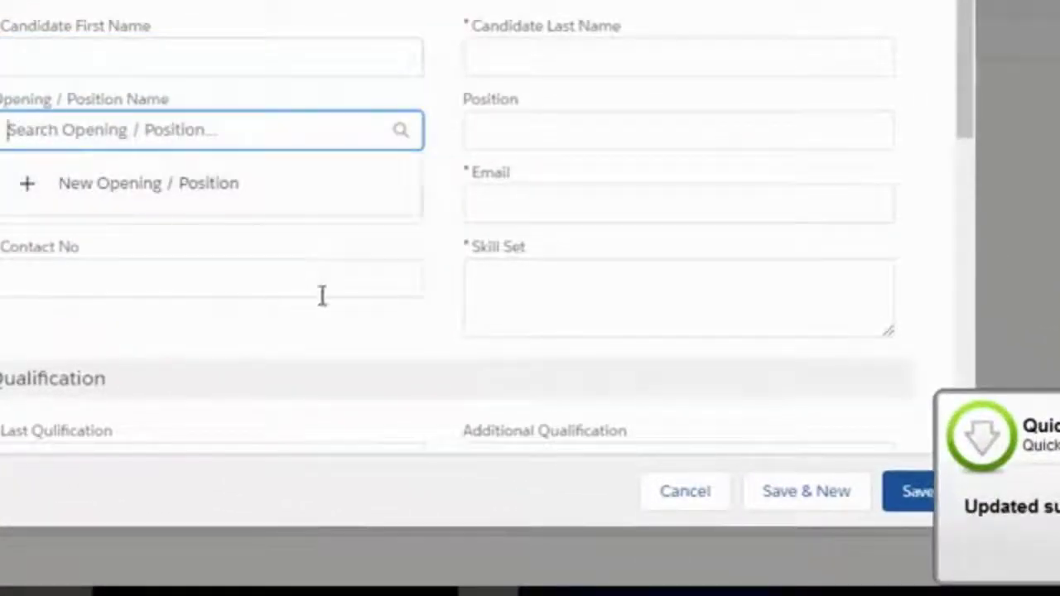
left_click(406, 364)
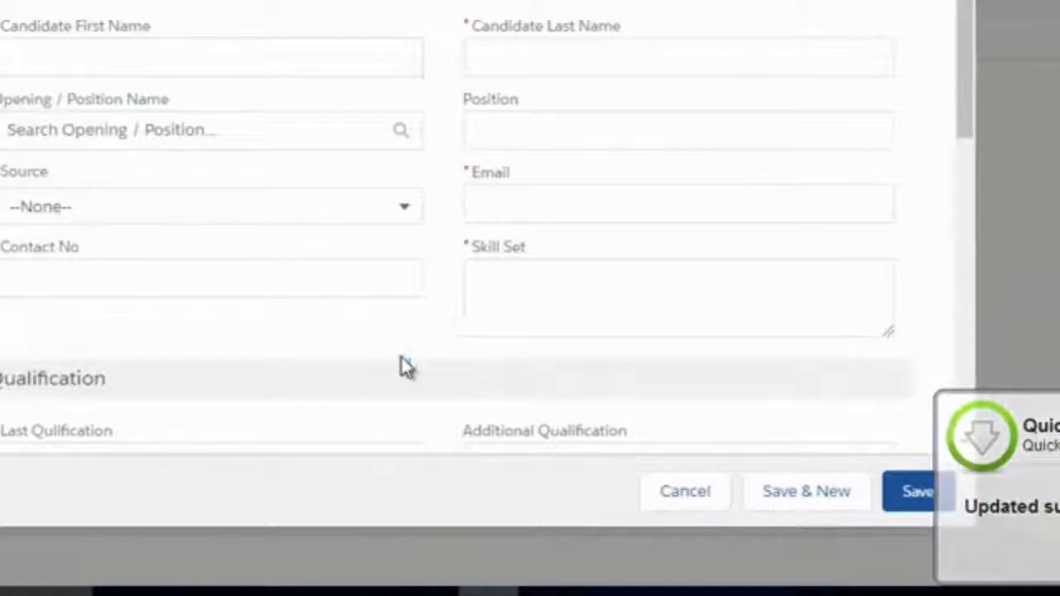
left_click_drag(957, 133, 934, 431)
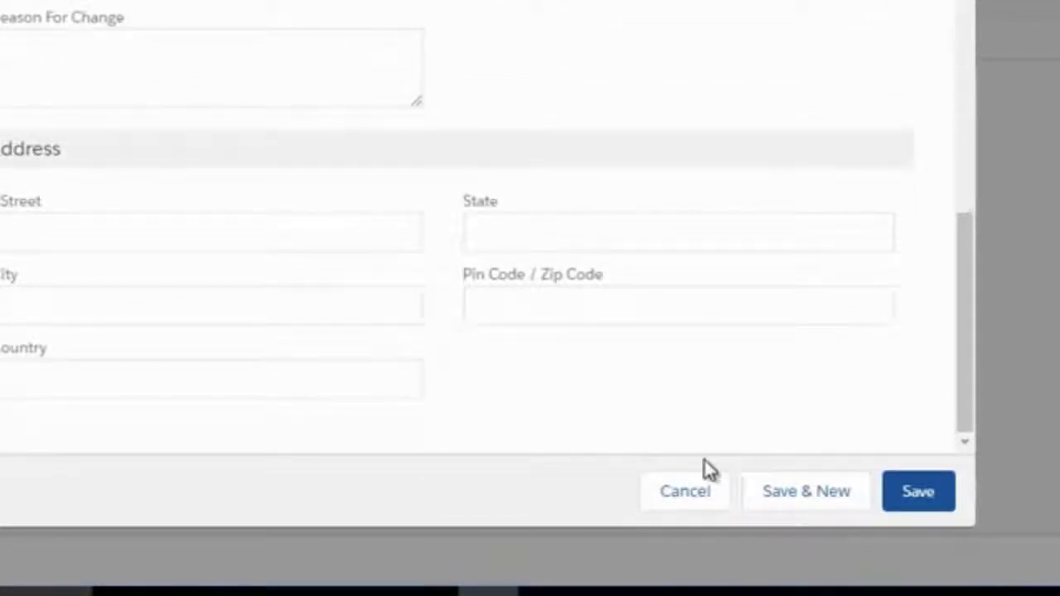
left_click(672, 490)
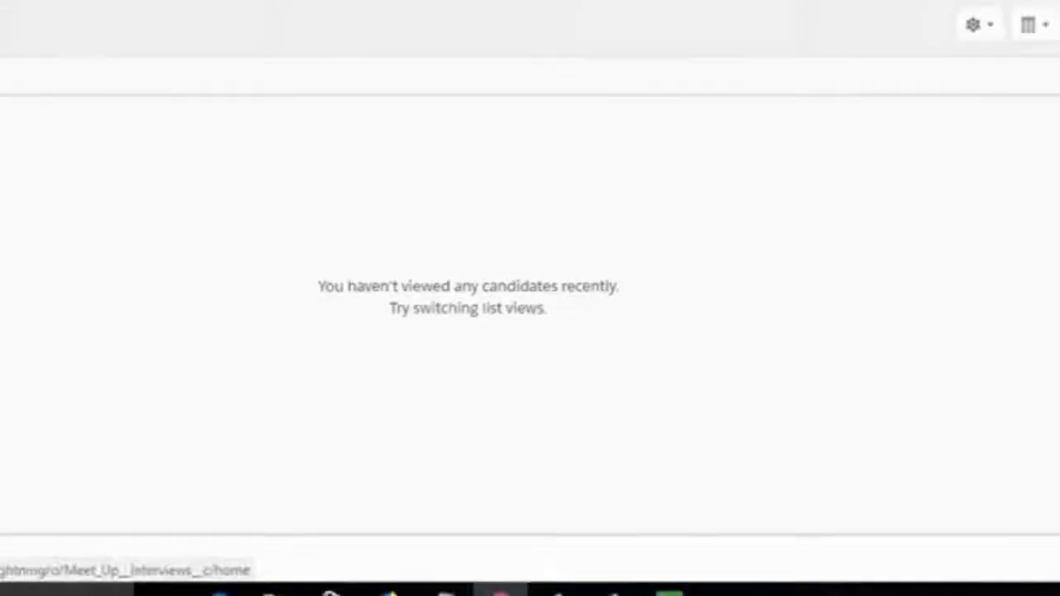
Step: Open a New Interviews form and check its Candidate and Business Unit lookups
left_click(410, 110)
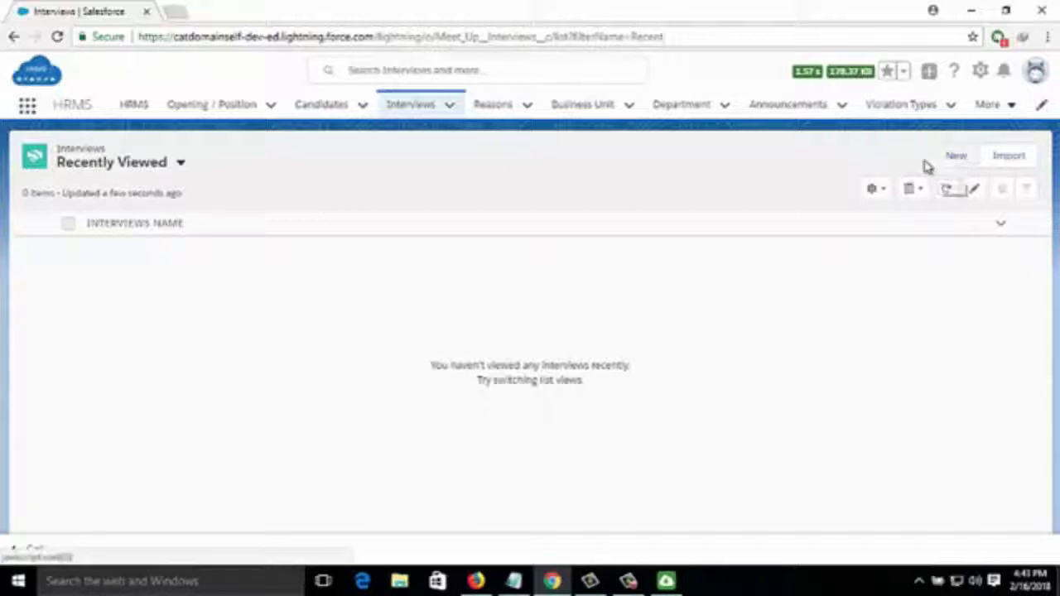
left_click(954, 156)
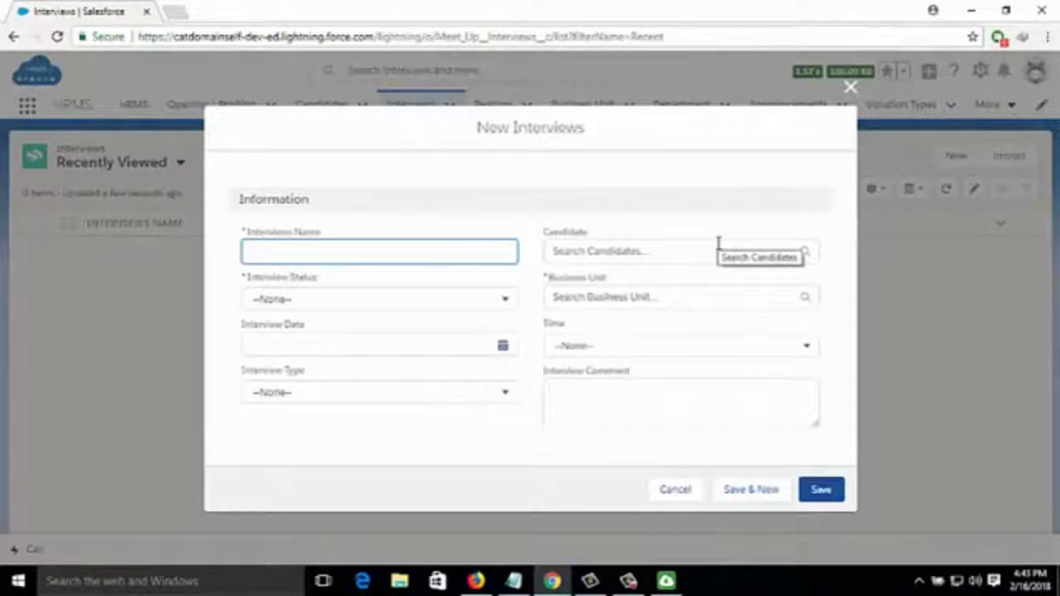
left_click_drag(542, 231, 592, 239)
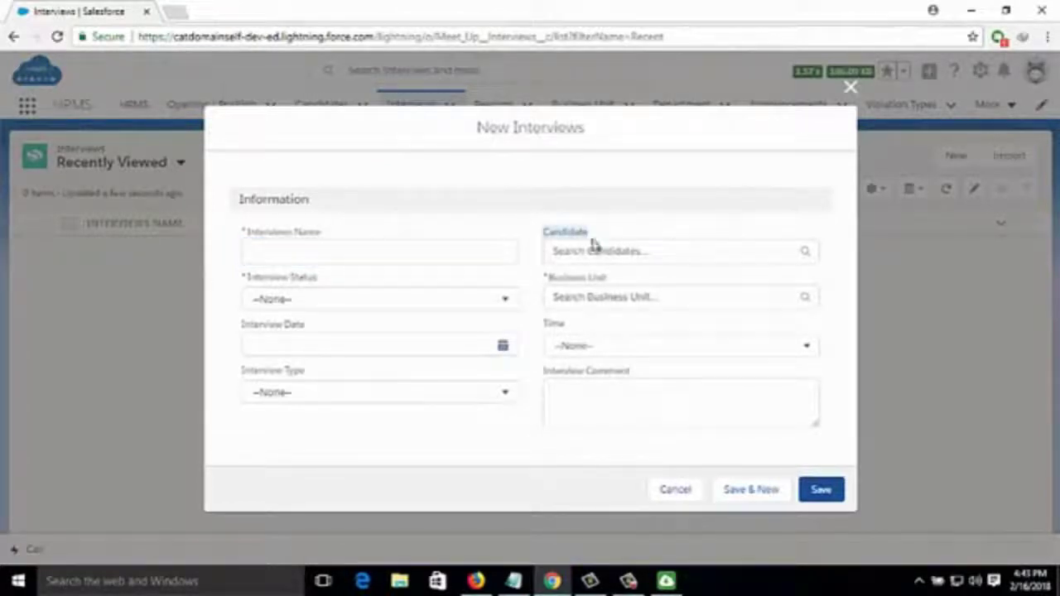
left_click(561, 300)
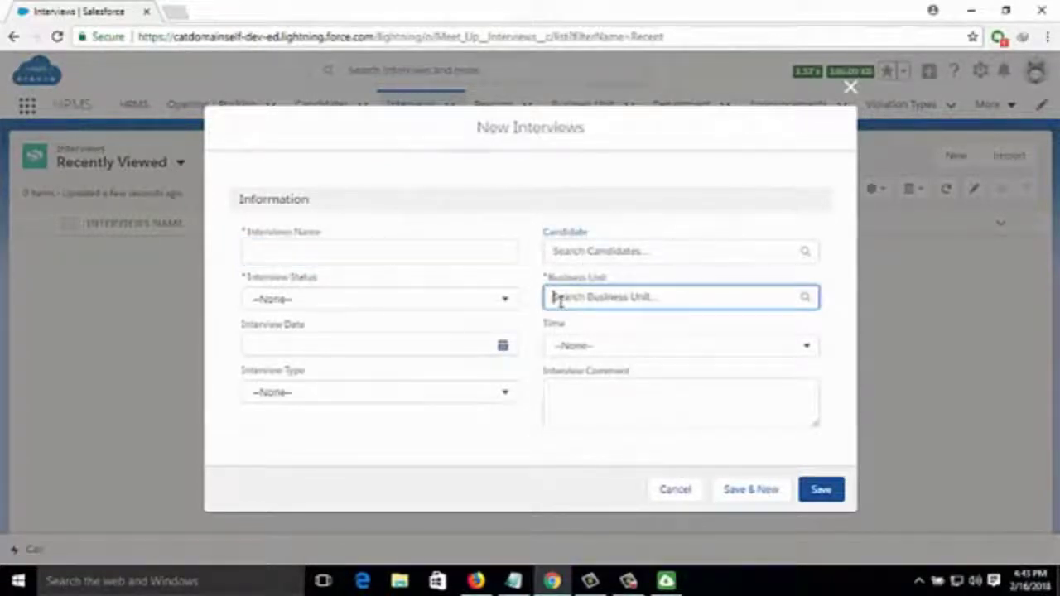
left_click(531, 264)
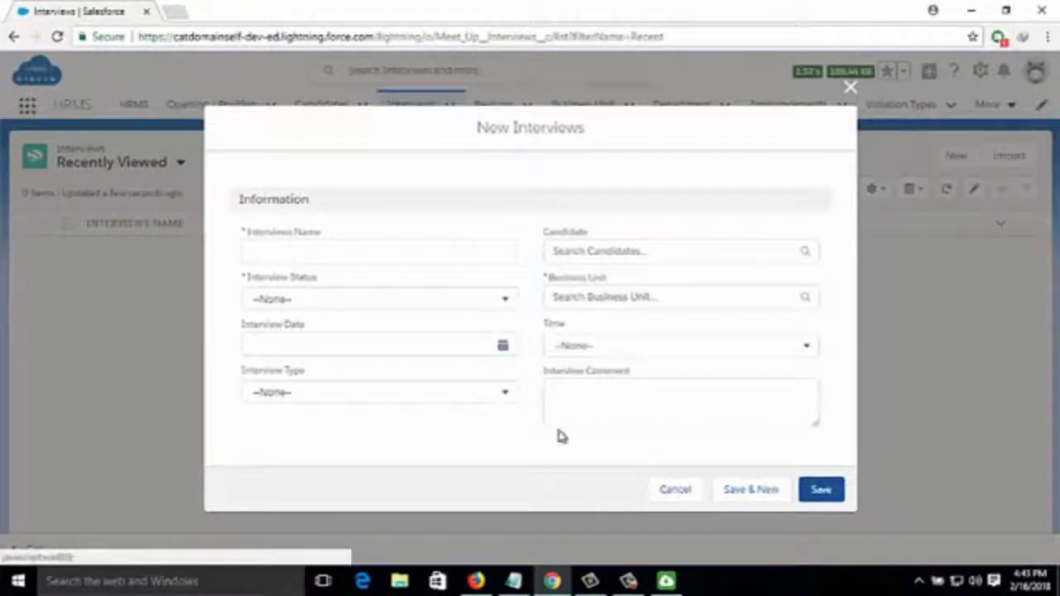
Step: Browse the Interview Type picklist options, then cancel the form unsaved
left_click(456, 396)
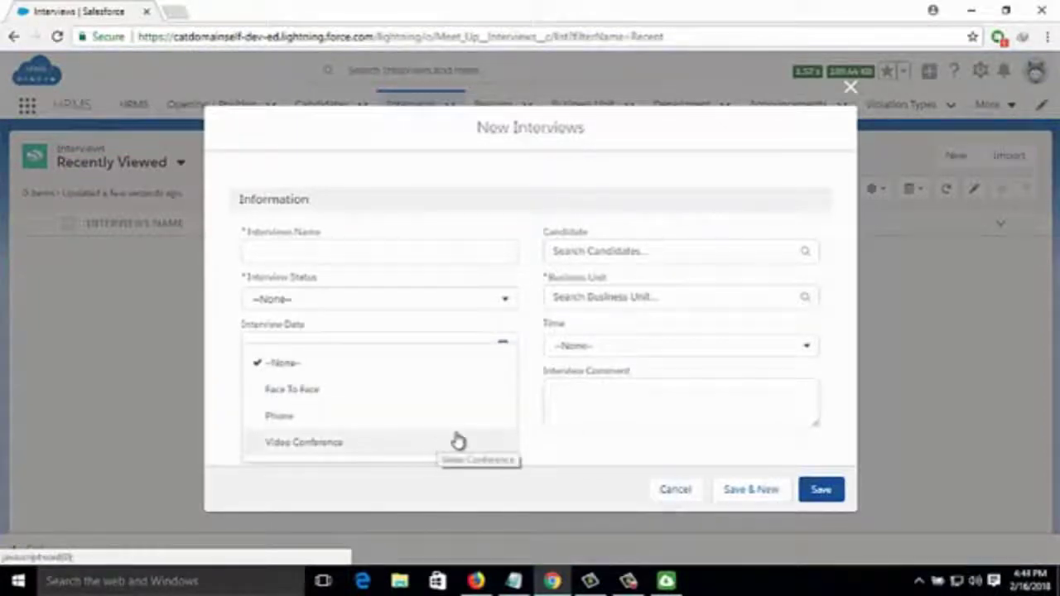
left_click(544, 456)
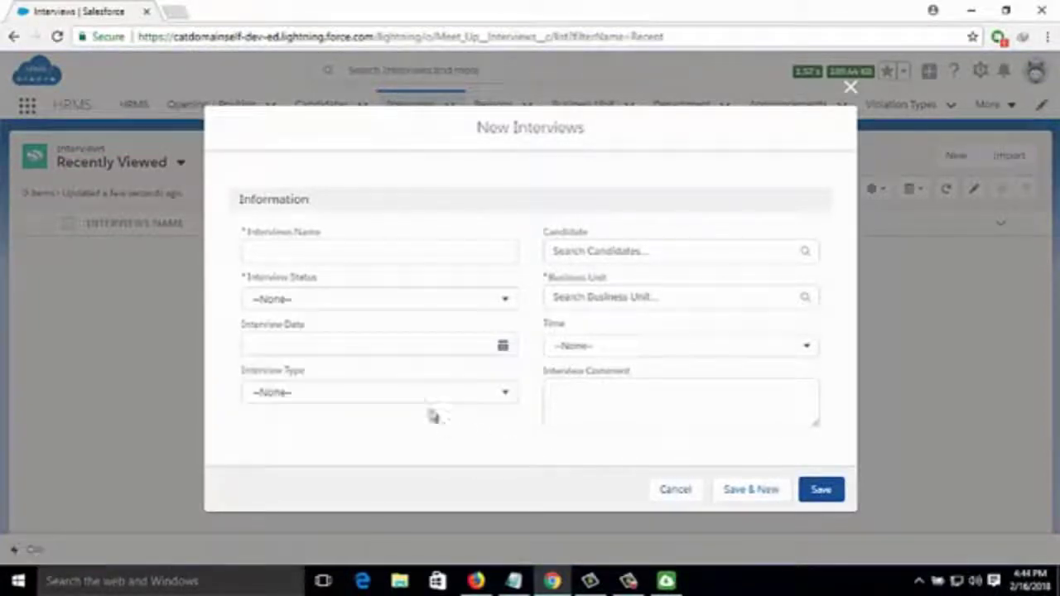
left_click(388, 393)
left_click(640, 498)
left_click(498, 396)
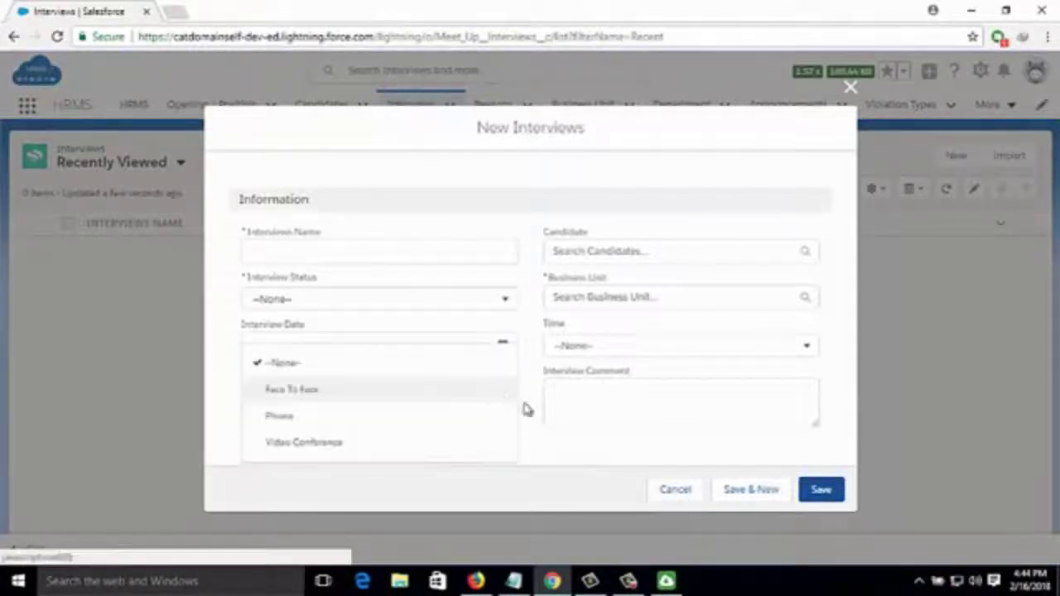
left_click(635, 481)
left_click(670, 491)
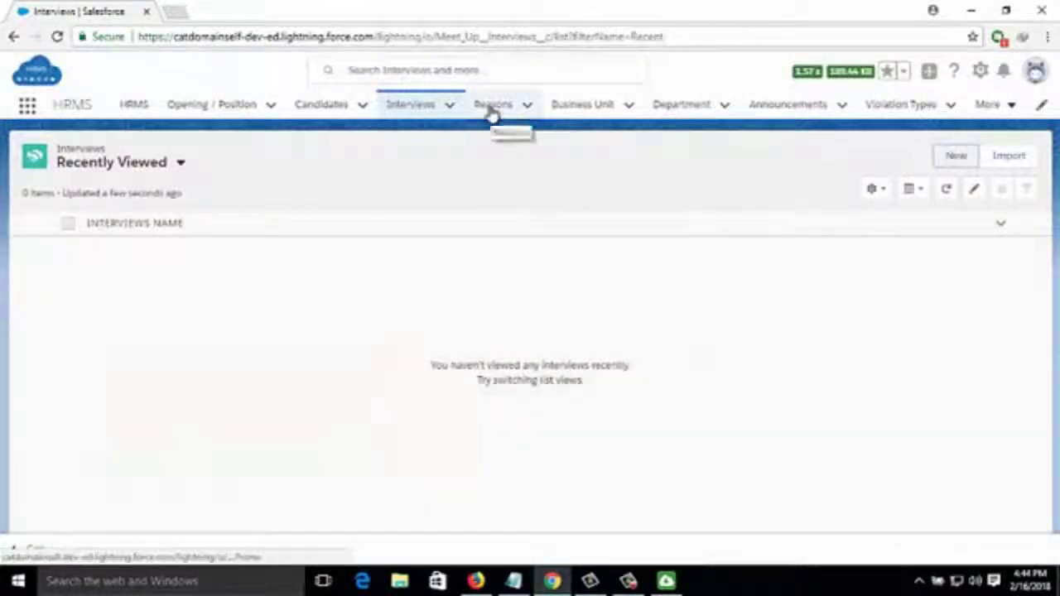
Step: Open a New Exit Interview Reason form from Reasons, try the Description field, and cancel
left_click(492, 106)
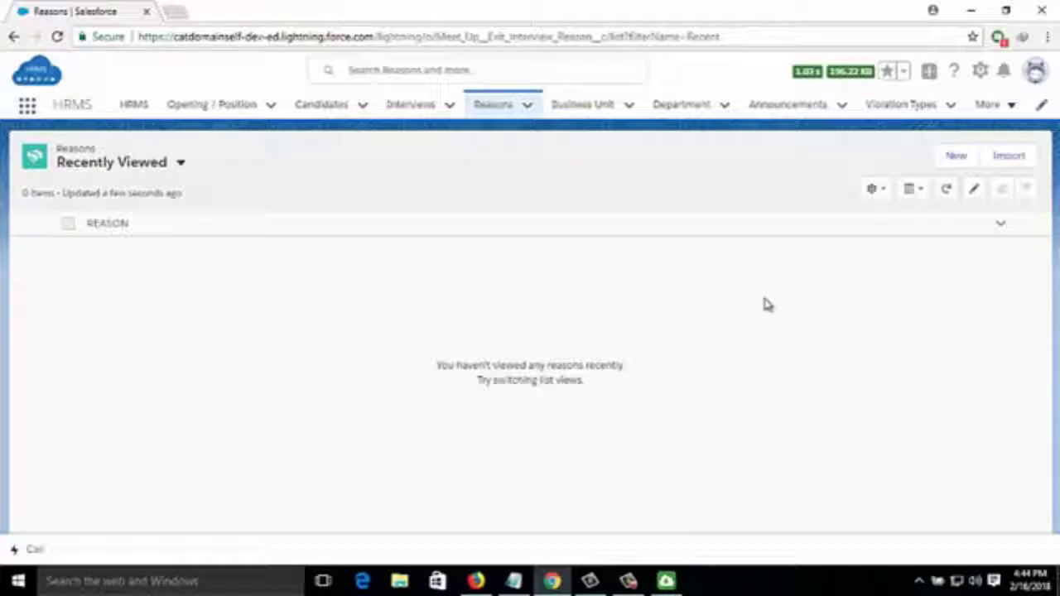
left_click(954, 157)
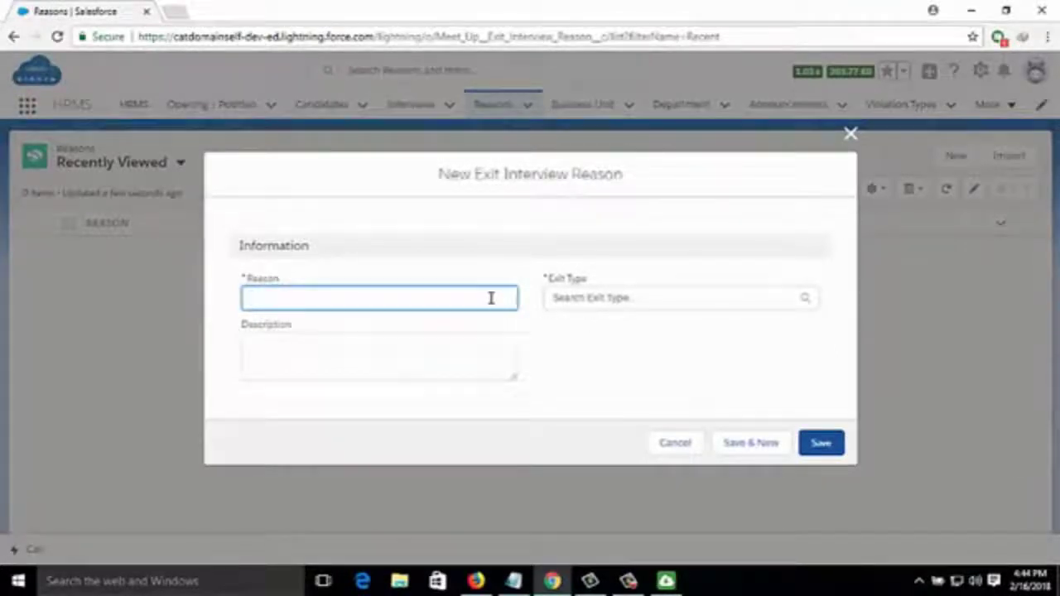
left_click(500, 356)
left_click(686, 440)
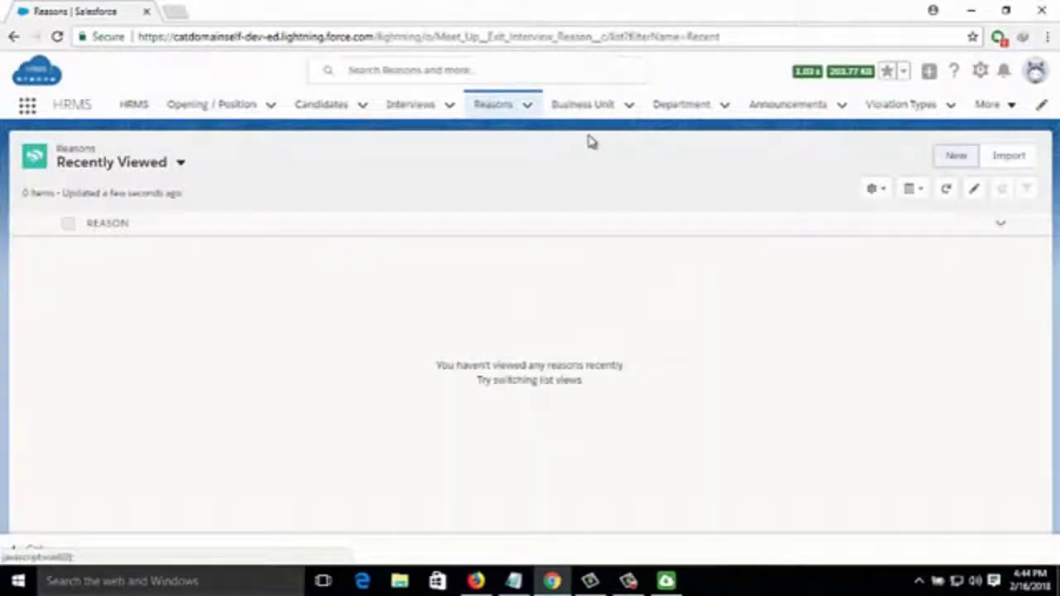
Step: Open and cancel a New Business Unit form, then move to the Department list
left_click(583, 108)
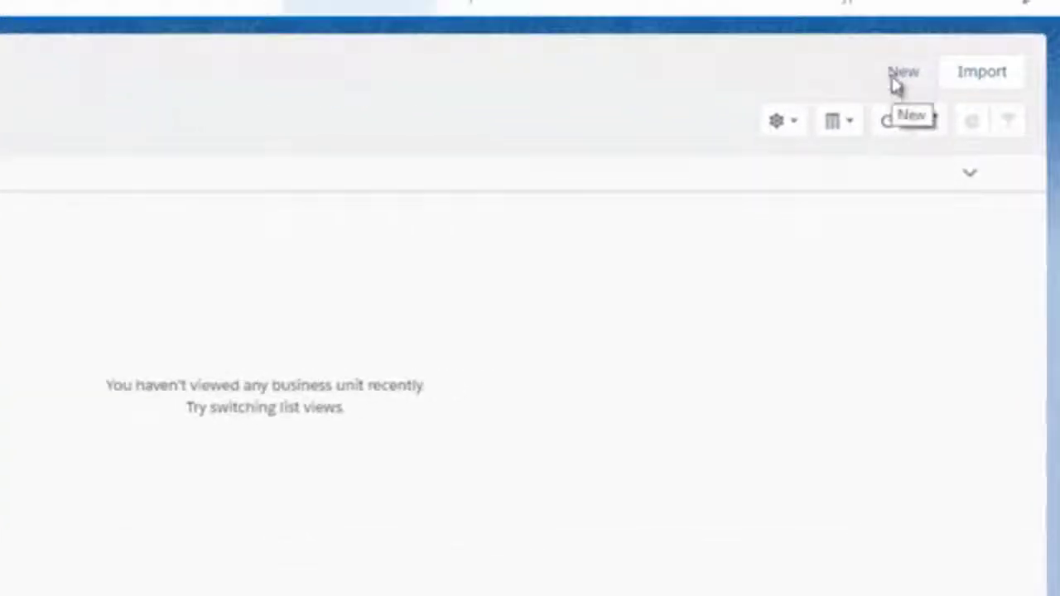
left_click(901, 74)
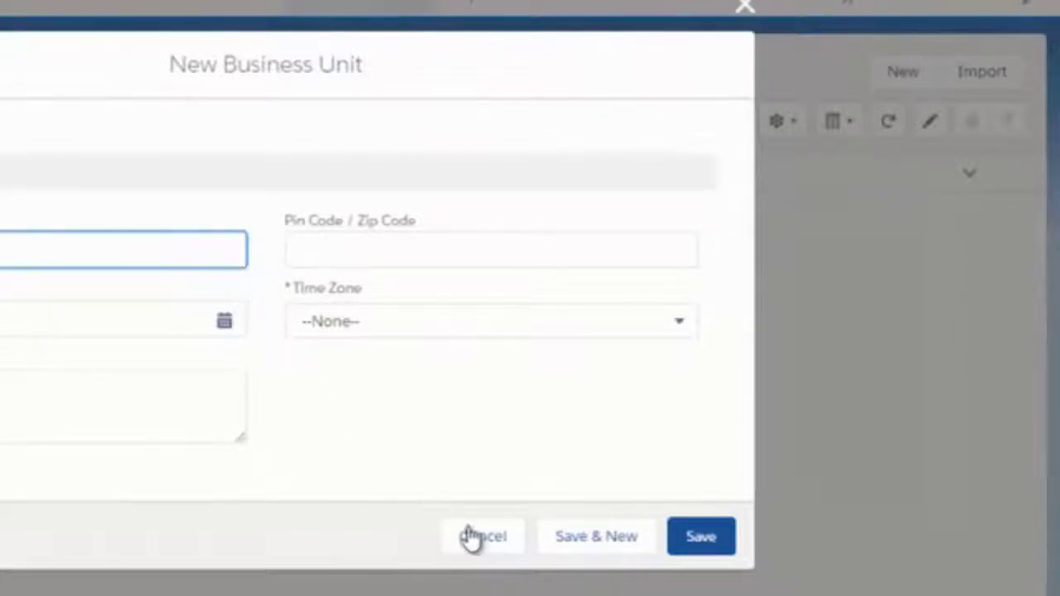
left_click(518, 535)
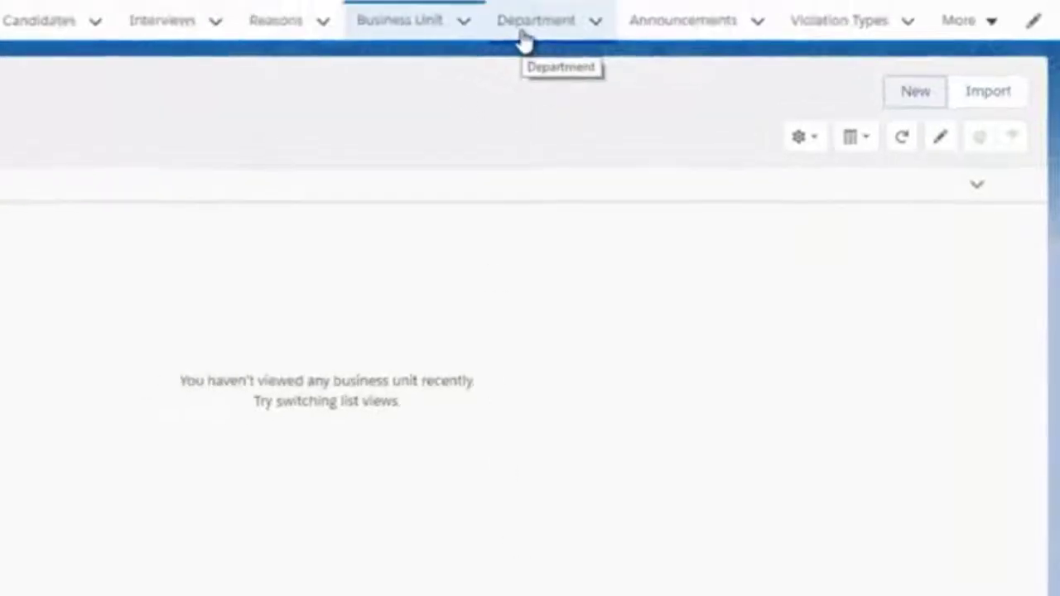
left_click(523, 37)
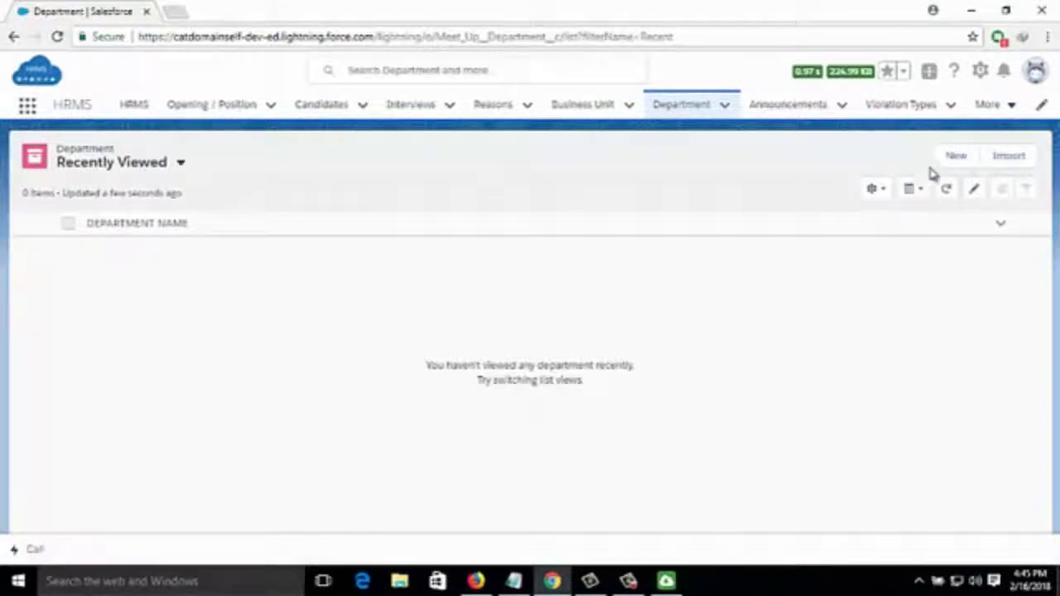
left_click(954, 158)
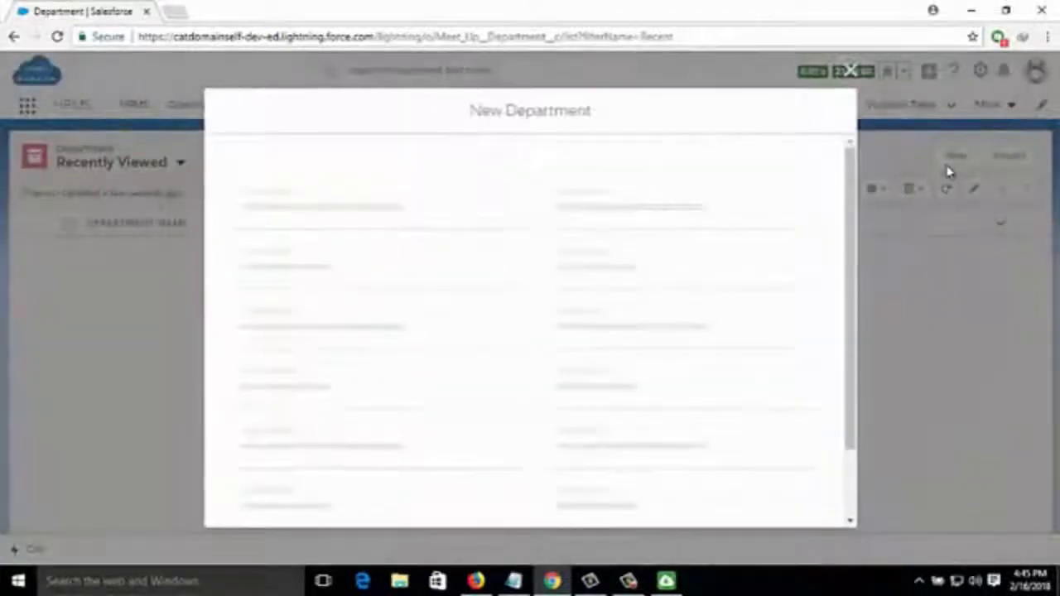
mouse_move(848, 240)
left_mouse_down()
mouse_move(859, 278)
mouse_move(850, 325)
mouse_move(848, 246)
left_mouse_up()
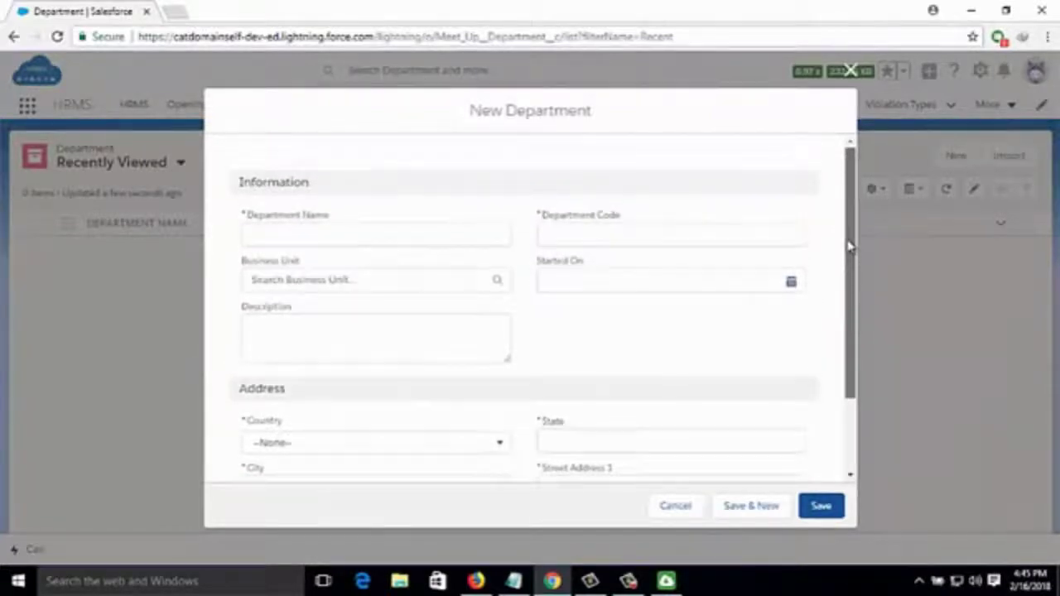
left_click(674, 513)
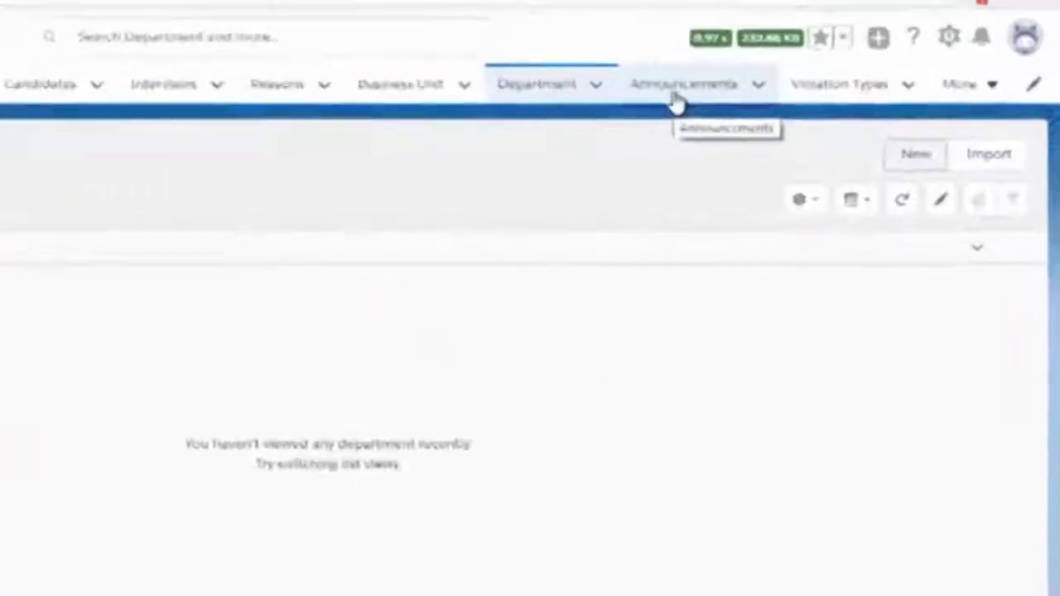
Step: Open a New Announcement form, view the Date calendar without picking, and cancel
left_click(676, 96)
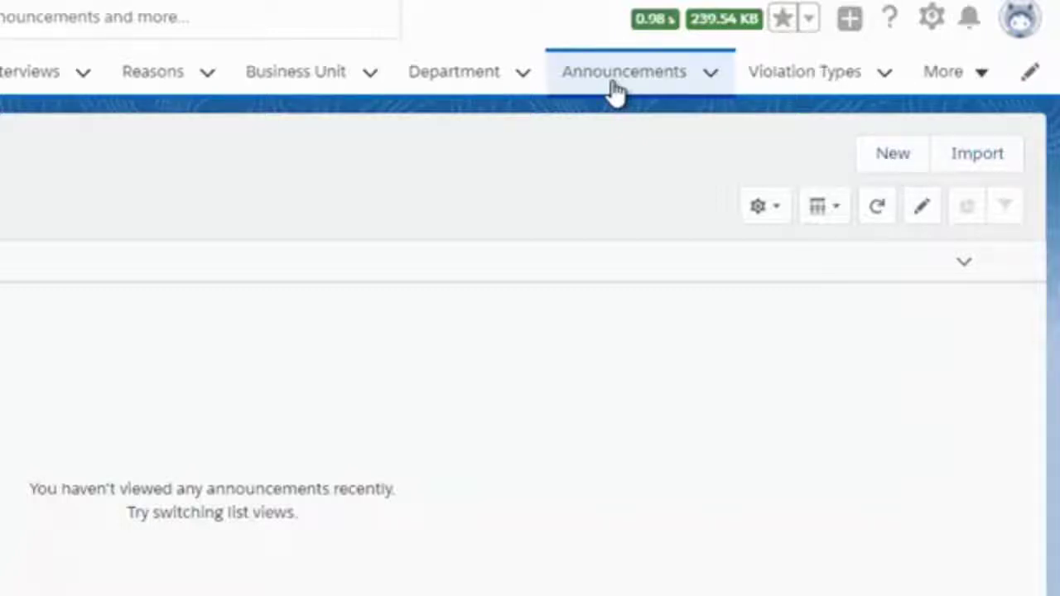
left_click(907, 159)
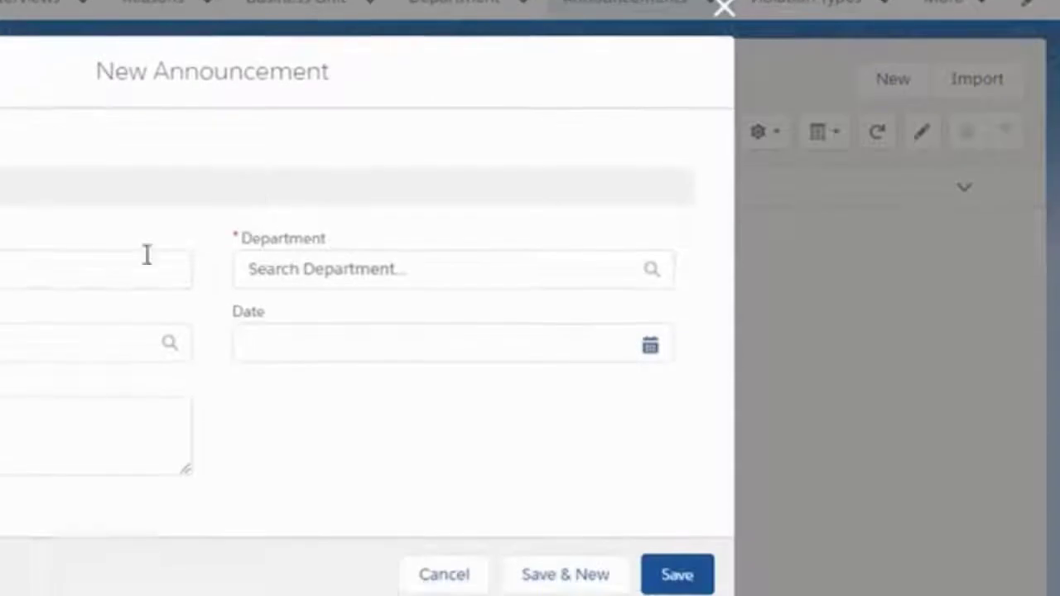
left_click(323, 430)
left_click(323, 209)
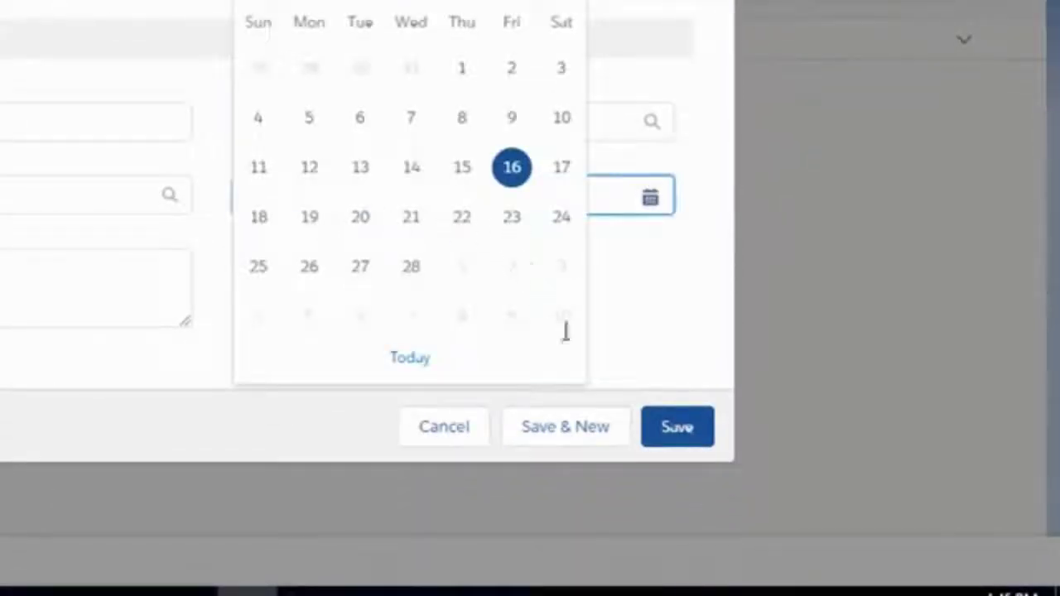
left_click(655, 346)
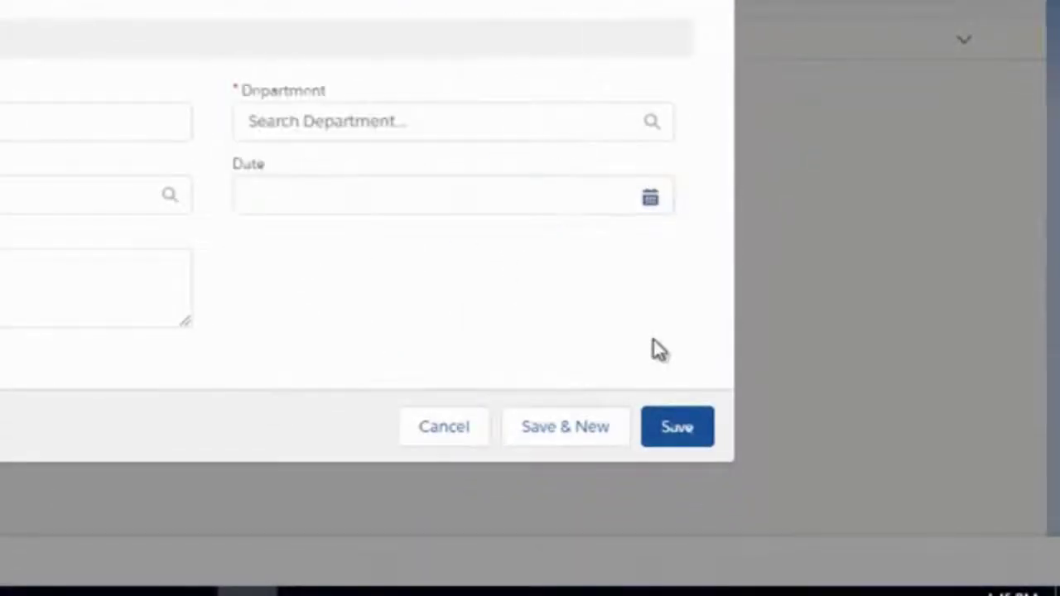
left_click(450, 431)
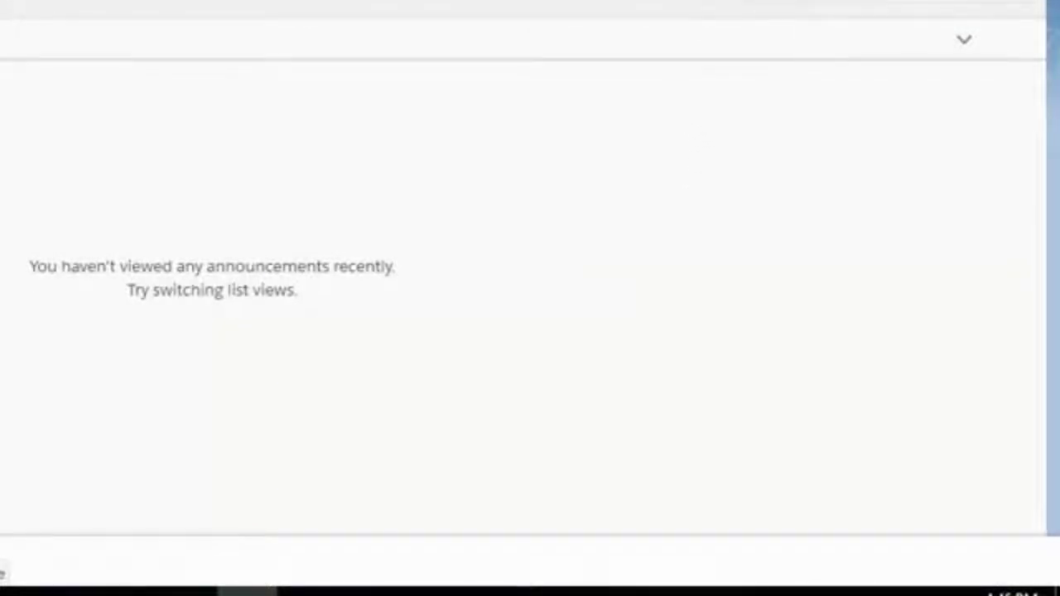
Step: Open and cancel a New Violation Type form on the Violation Types list
left_click(836, 82)
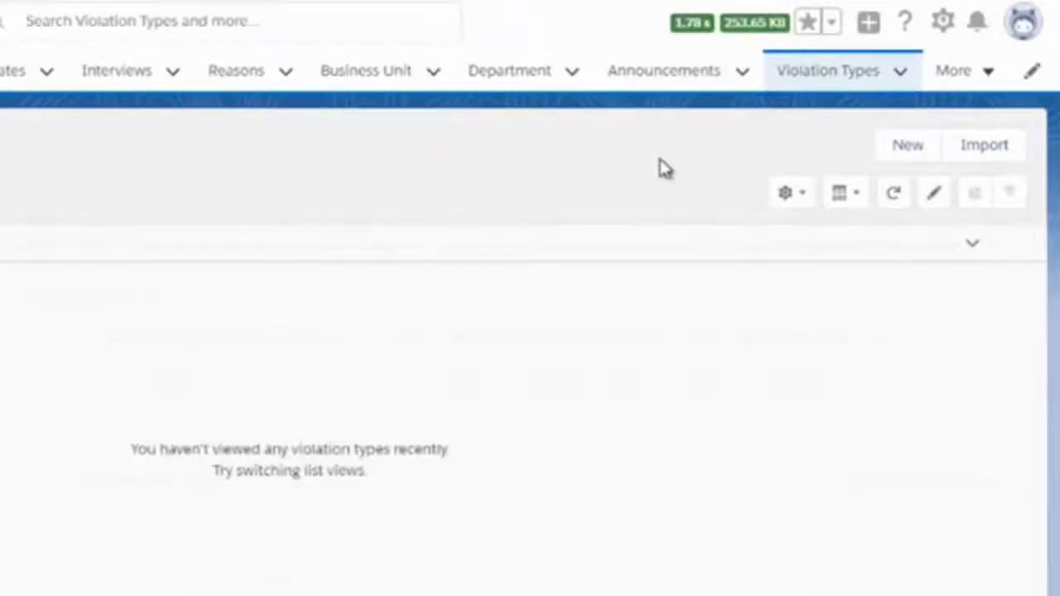
left_click(906, 147)
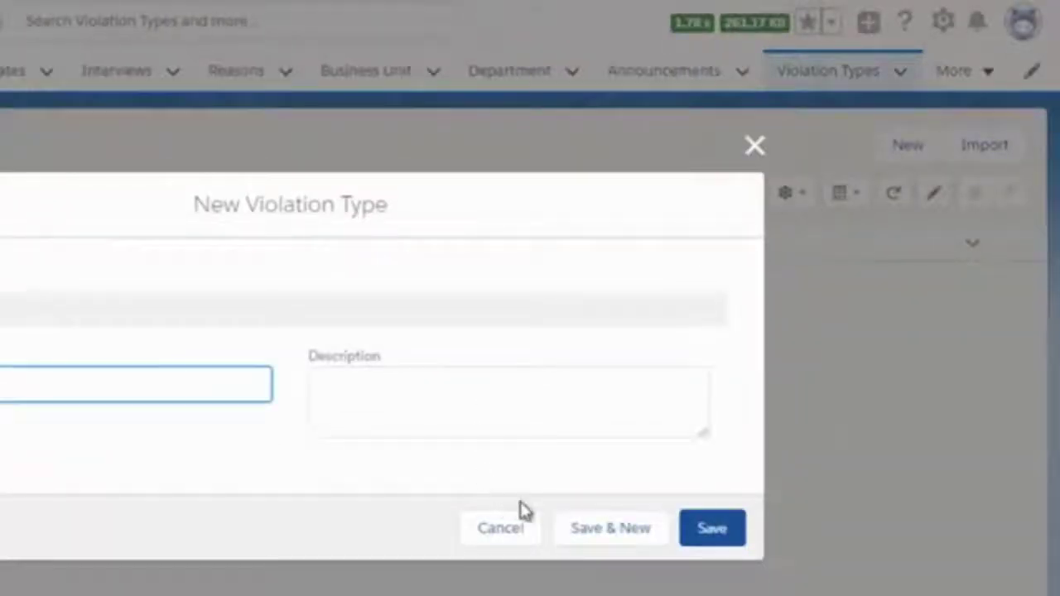
left_click(510, 529)
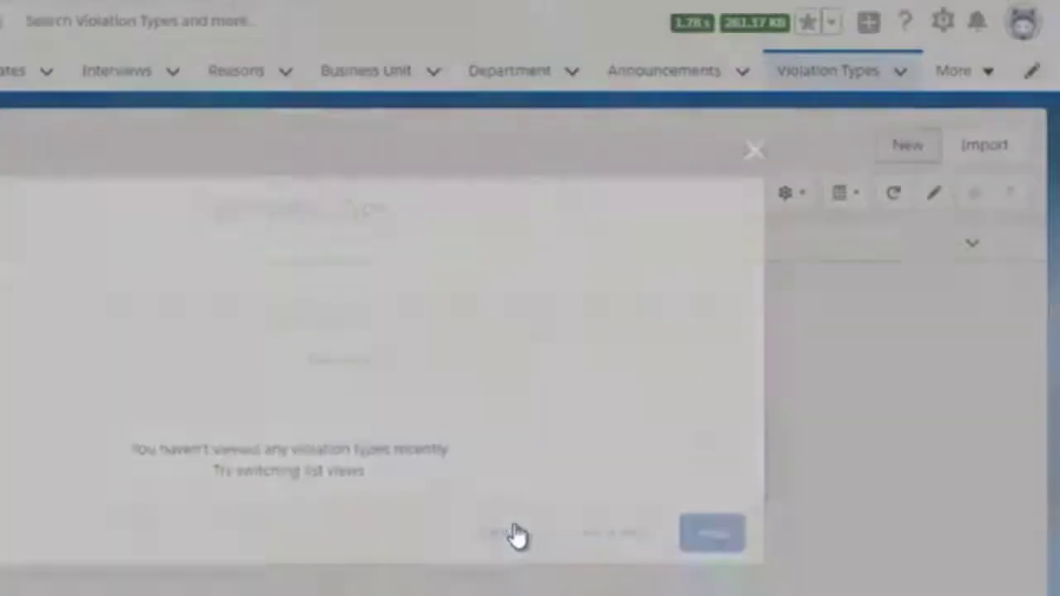
left_click(988, 74)
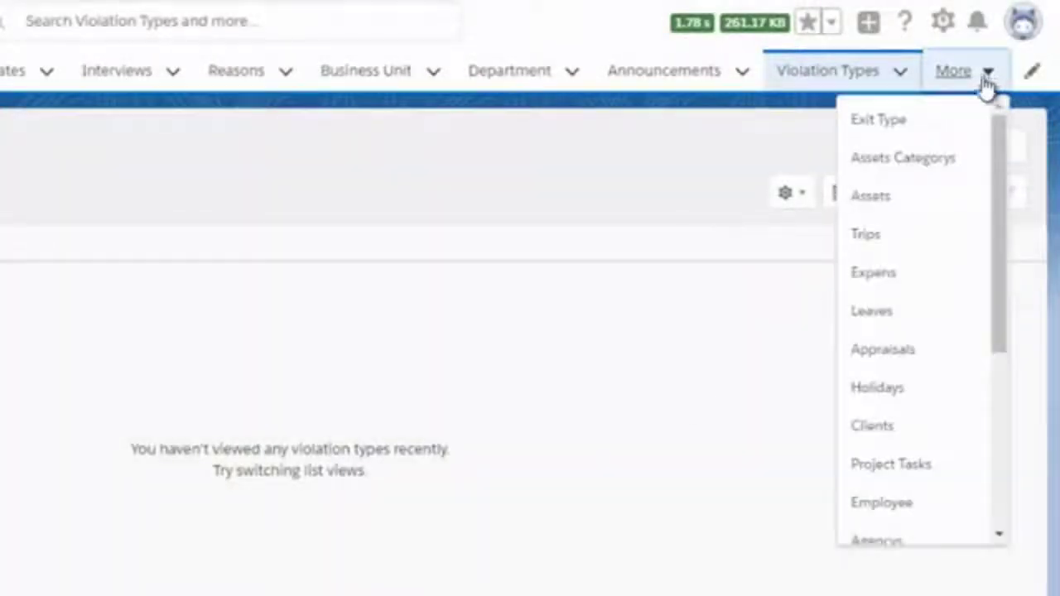
Step: Go to Exit Type via More, open a New Exit Type form and close it unsaved
left_click(894, 137)
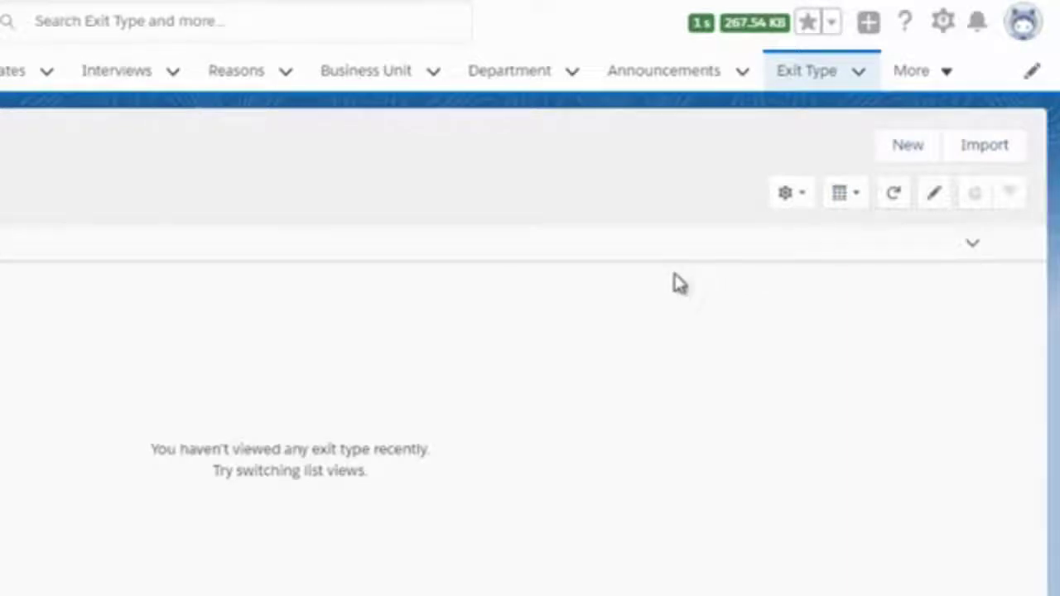
left_click(892, 156)
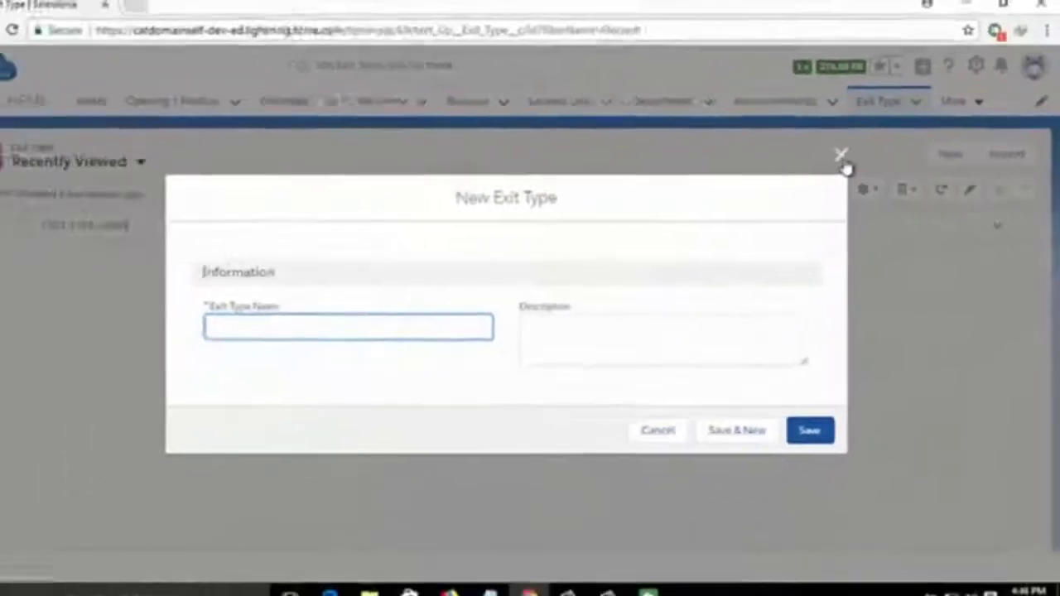
left_click(754, 146)
left_click(963, 115)
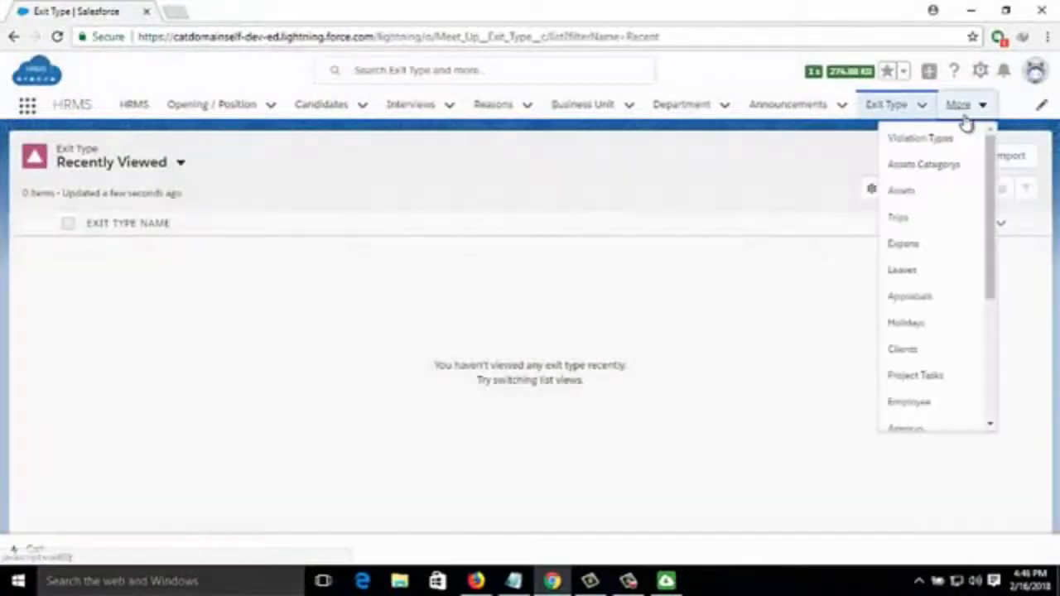
Step: Go to Assets Categorys via More, open a New Assets Category form and close it unsaved
left_click(935, 175)
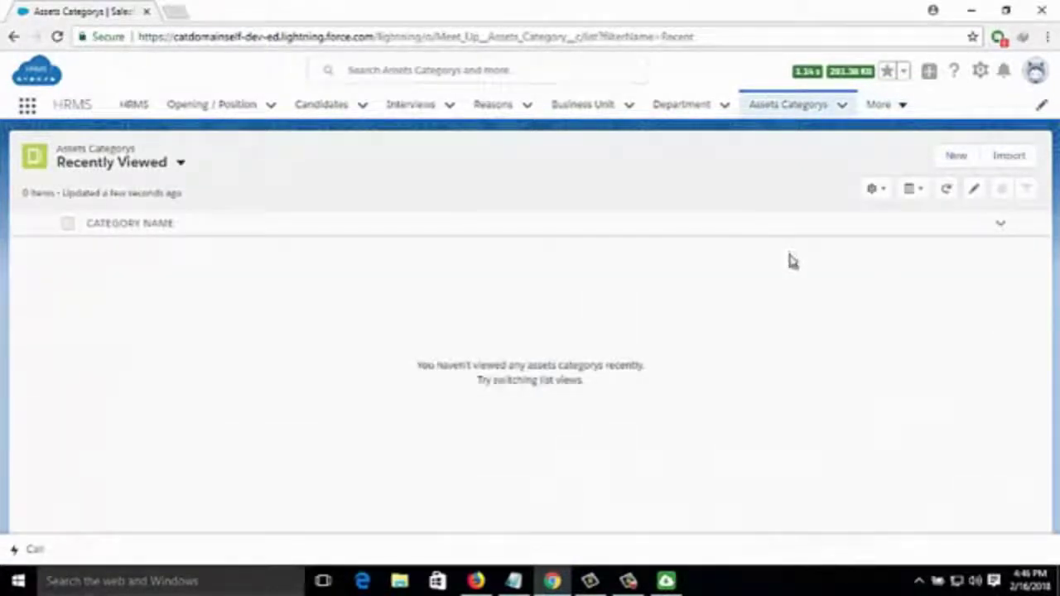
left_click(950, 155)
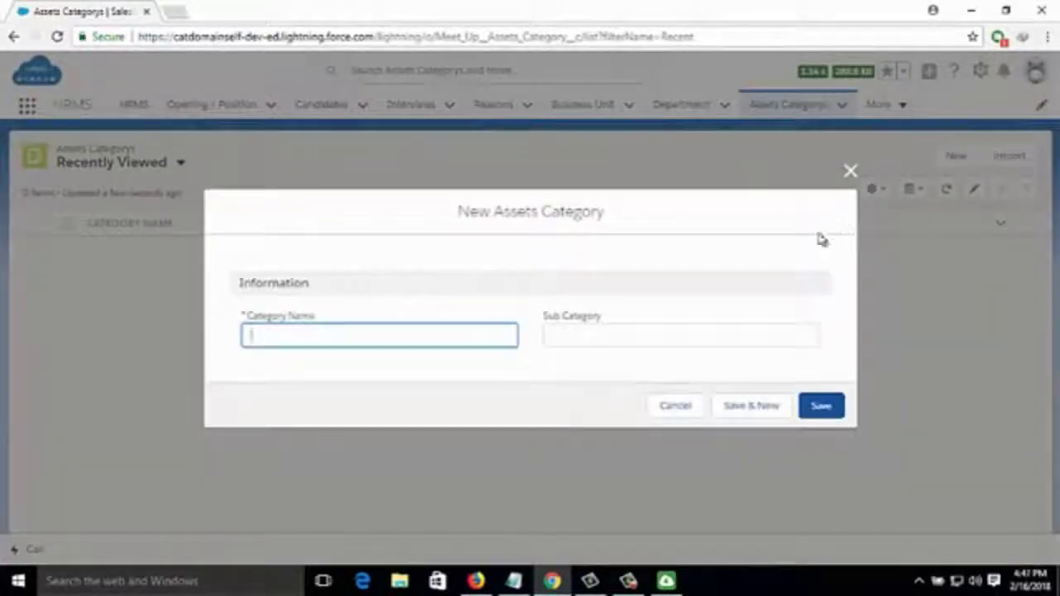
left_click(851, 172)
left_click(899, 106)
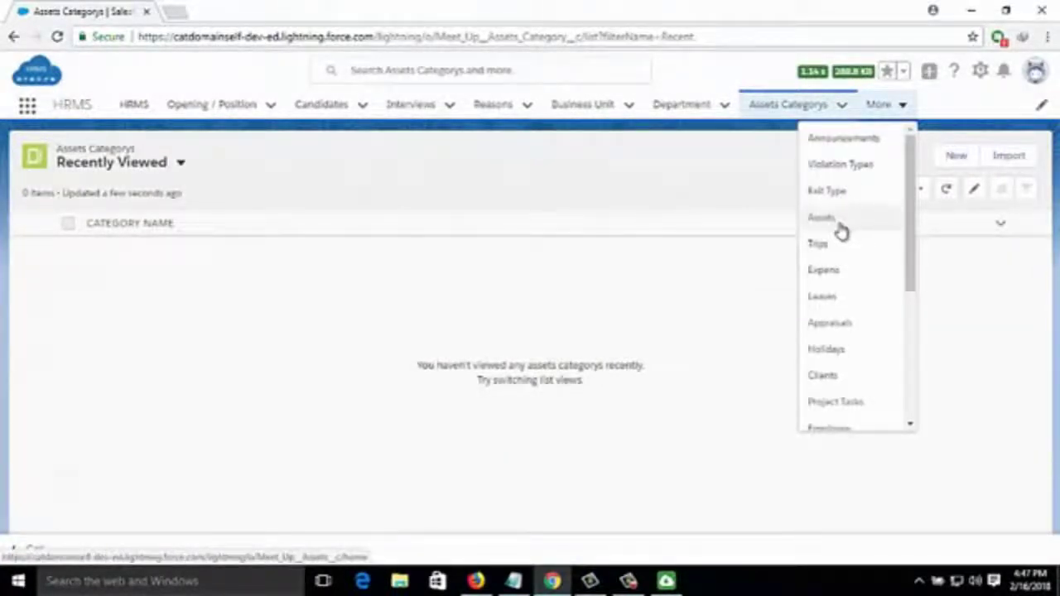
Step: Open and cancel a New Trips form, then switch to the Expens list from More
left_click(820, 246)
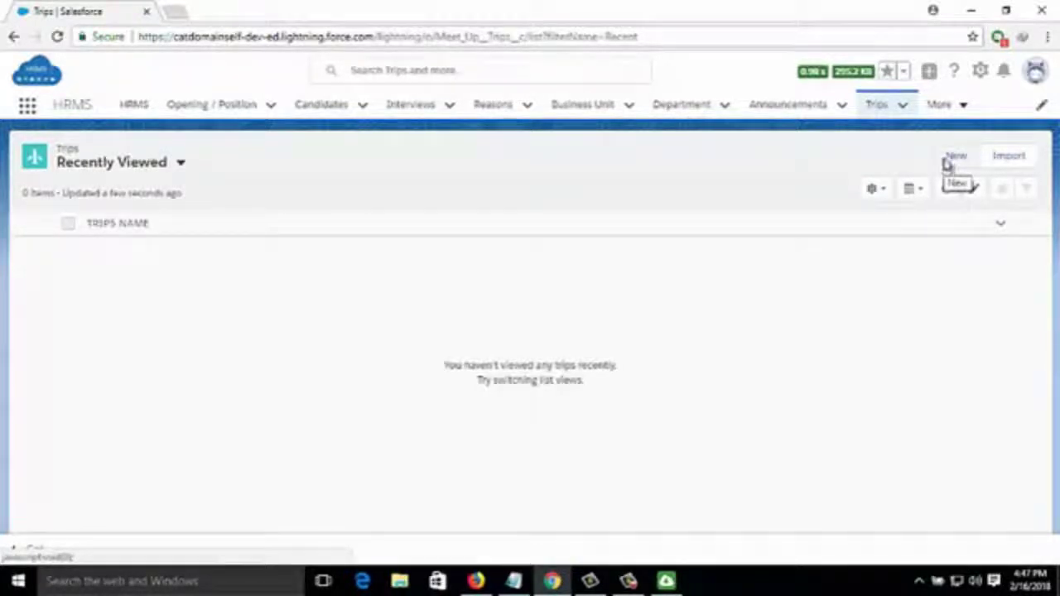
mouse_move(948, 163)
left_mouse_down()
mouse_move(906, 207)
mouse_move(863, 296)
mouse_move(957, 158)
left_mouse_up()
left_click(956, 158)
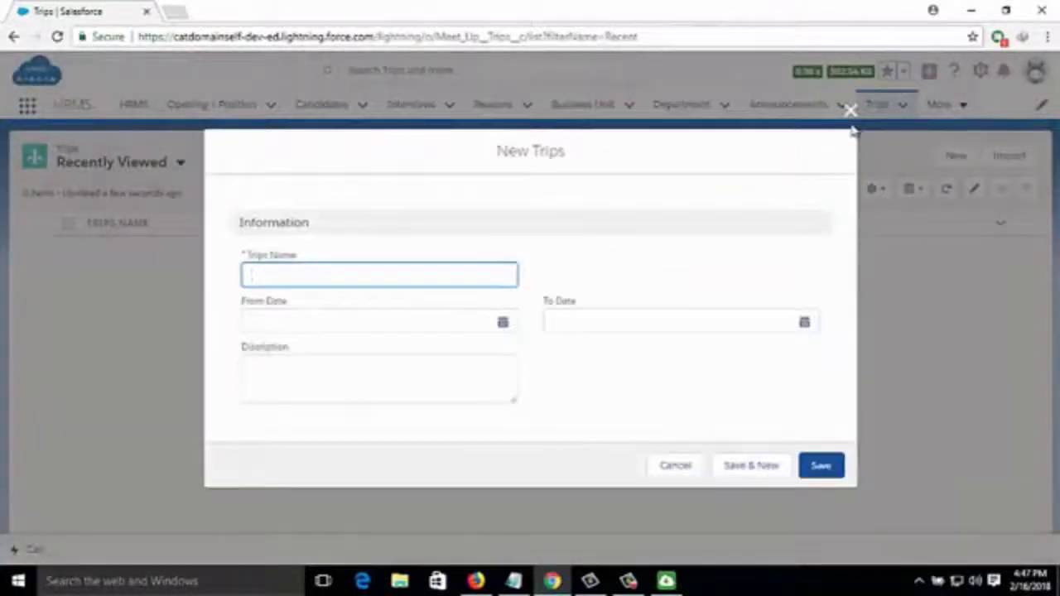
left_click(673, 467)
left_click(961, 107)
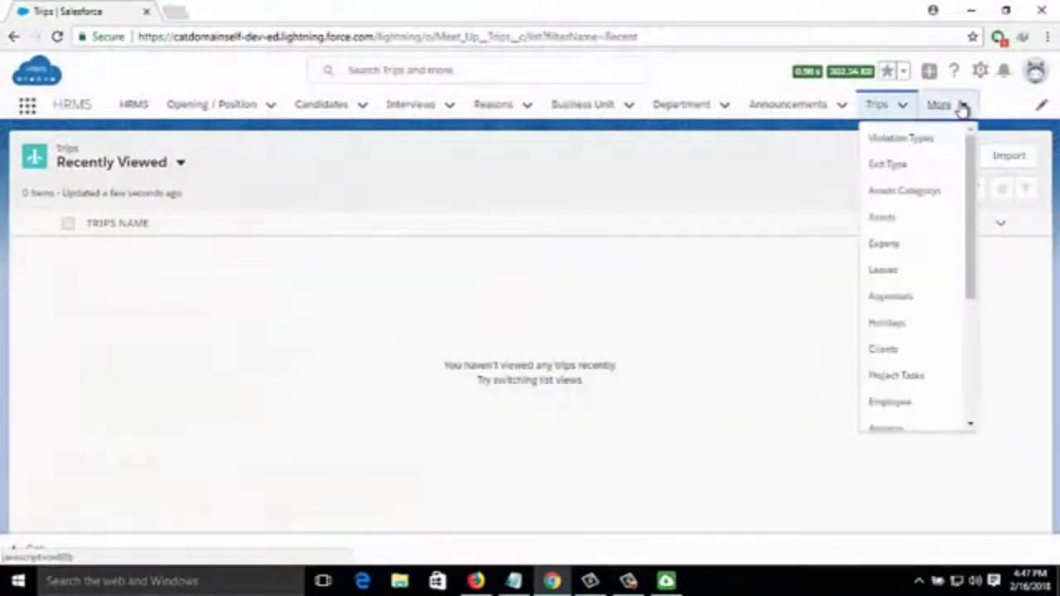
left_click(884, 245)
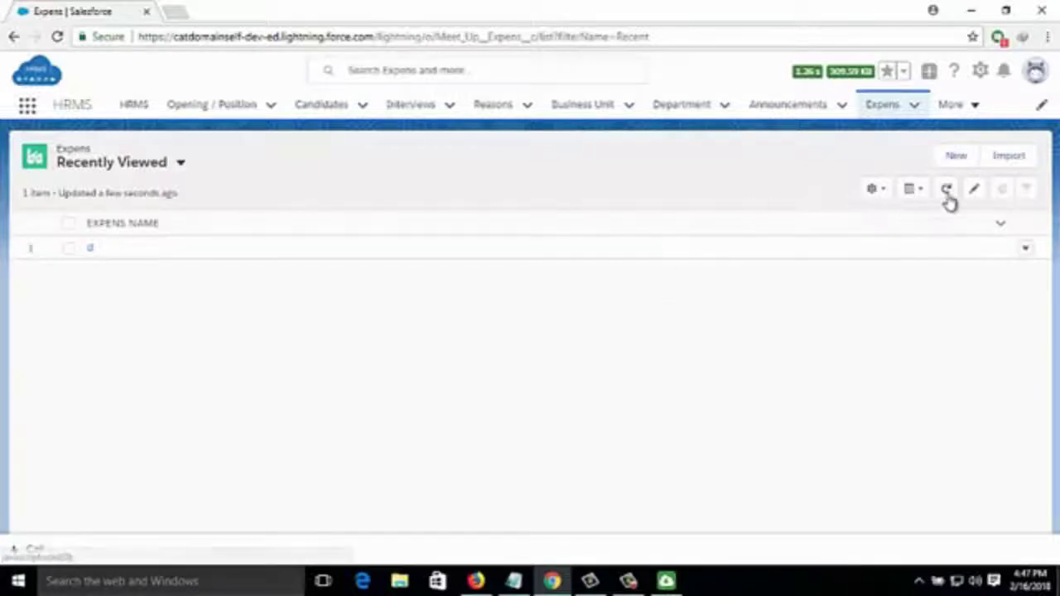
left_click(958, 162)
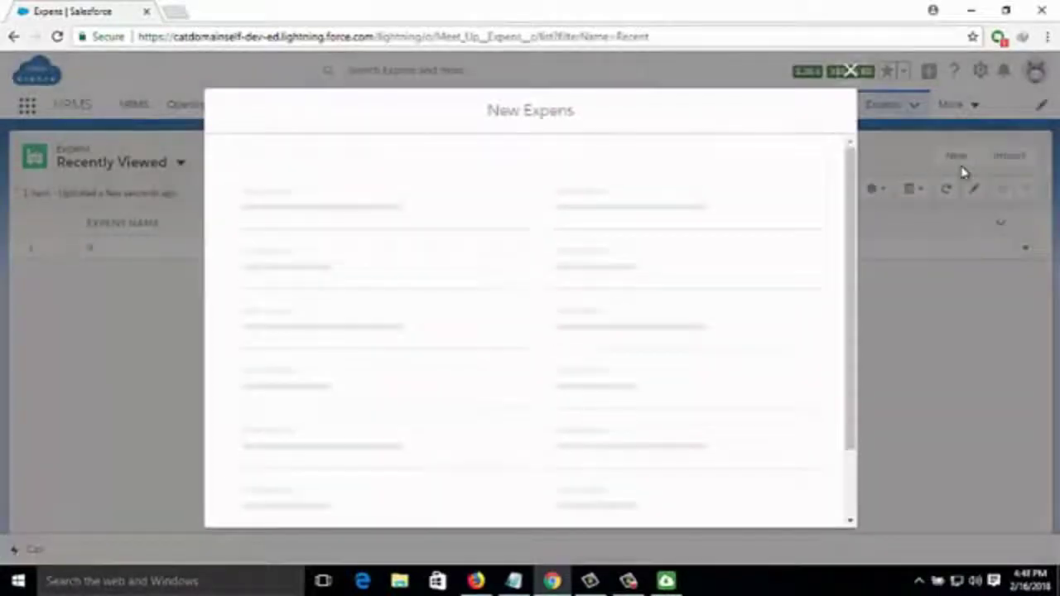
left_click_drag(853, 211, 853, 234)
left_click_drag(853, 237, 845, 274)
left_click(675, 505)
left_click(979, 105)
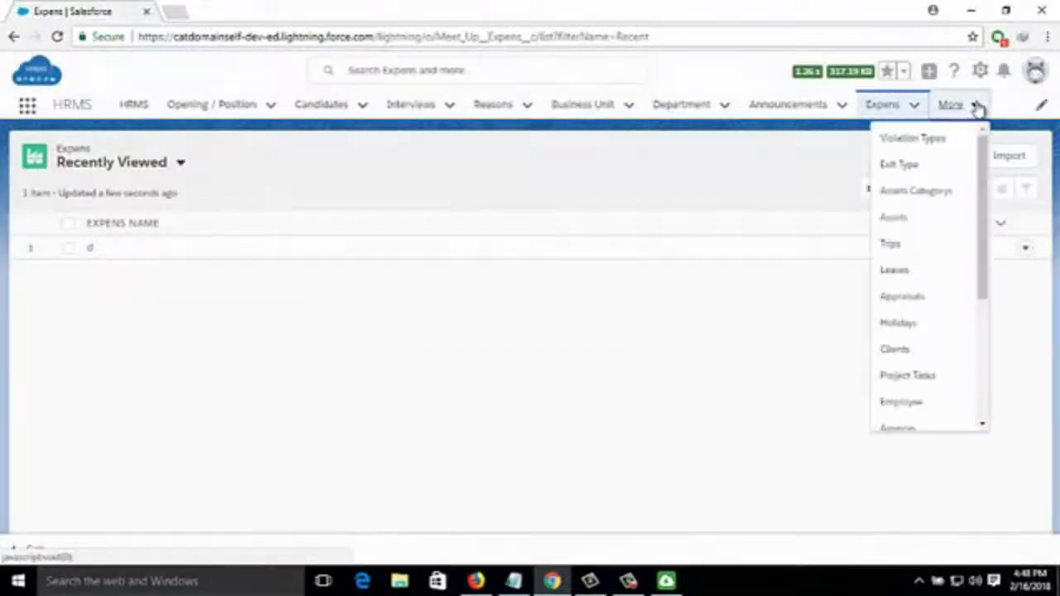
Step: Open the Leaves list and start a New Leave record
left_click(918, 280)
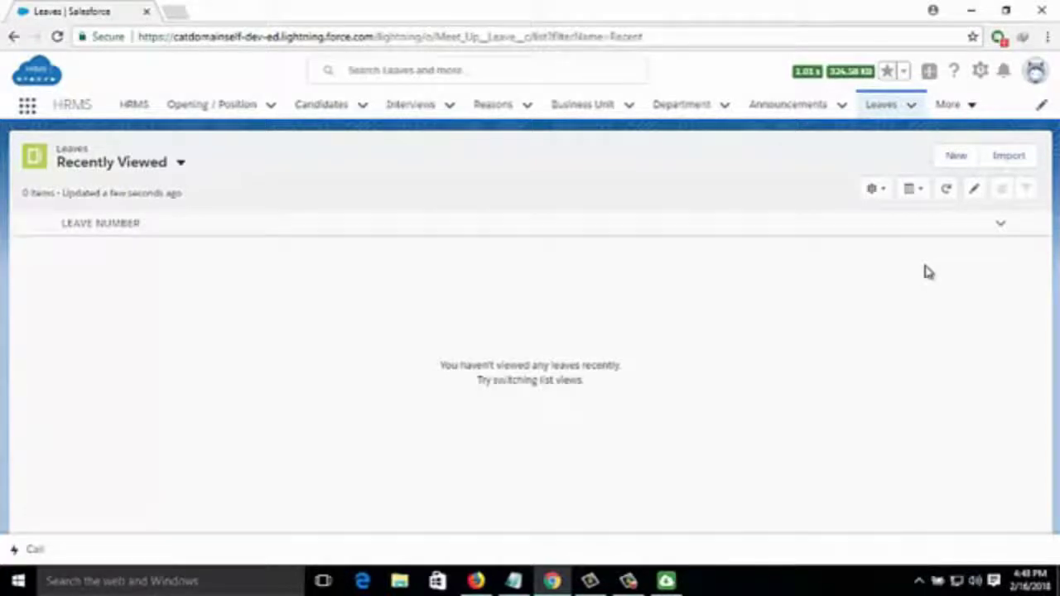
left_click(959, 162)
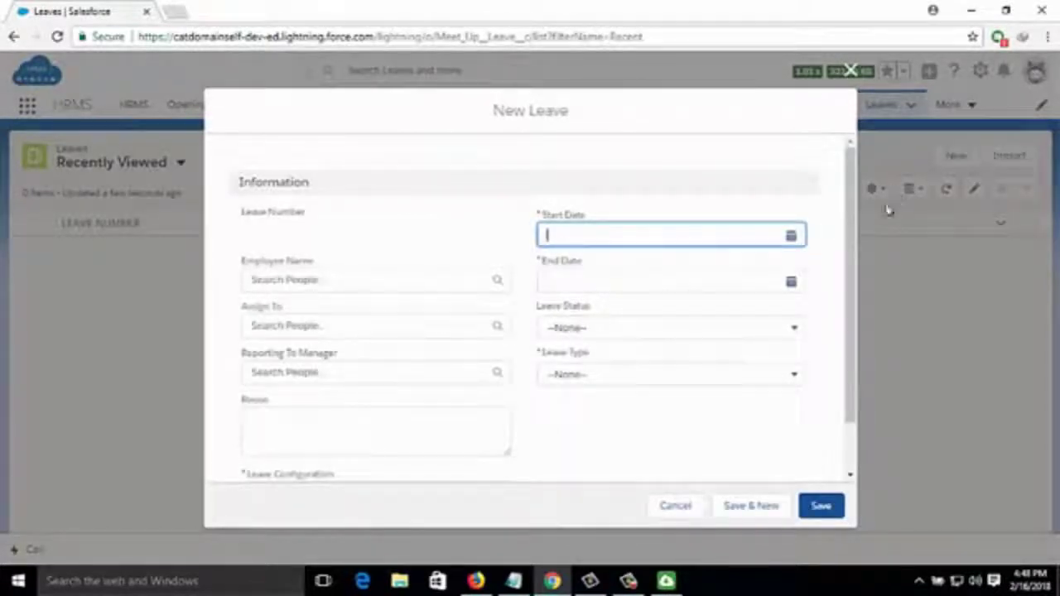
left_click(857, 237)
left_click_drag(857, 237, 859, 291)
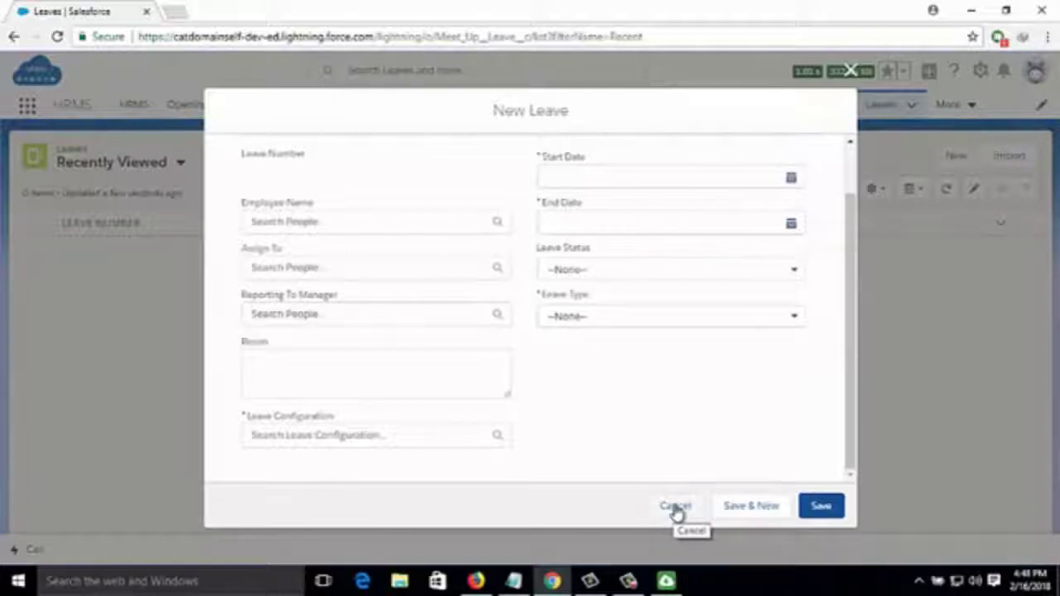
Step: Browse the Leave Type choices without picking one, then discard the New Leave form
left_click(763, 317)
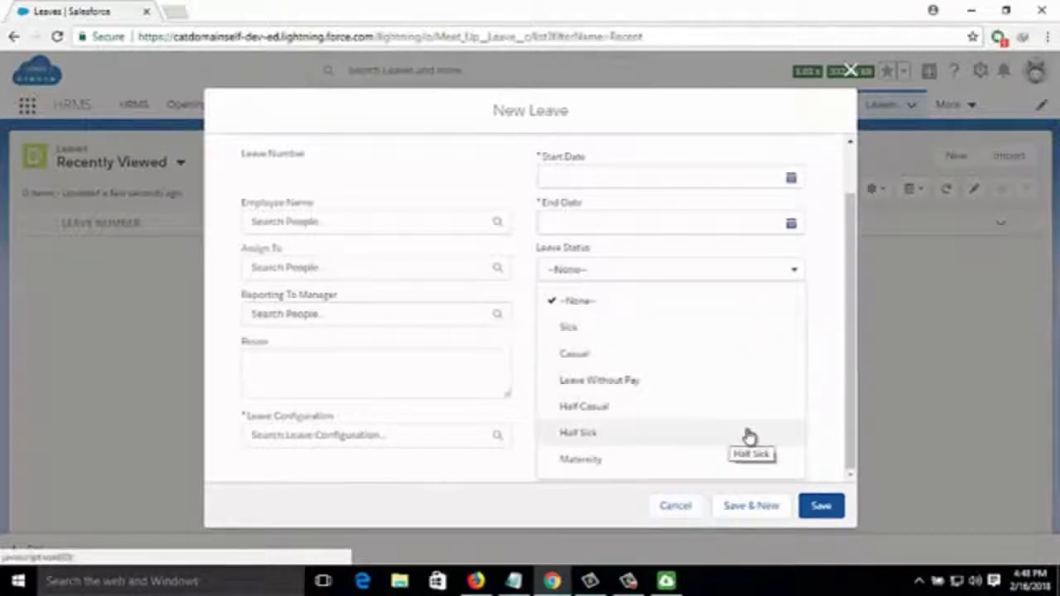
left_click(827, 421)
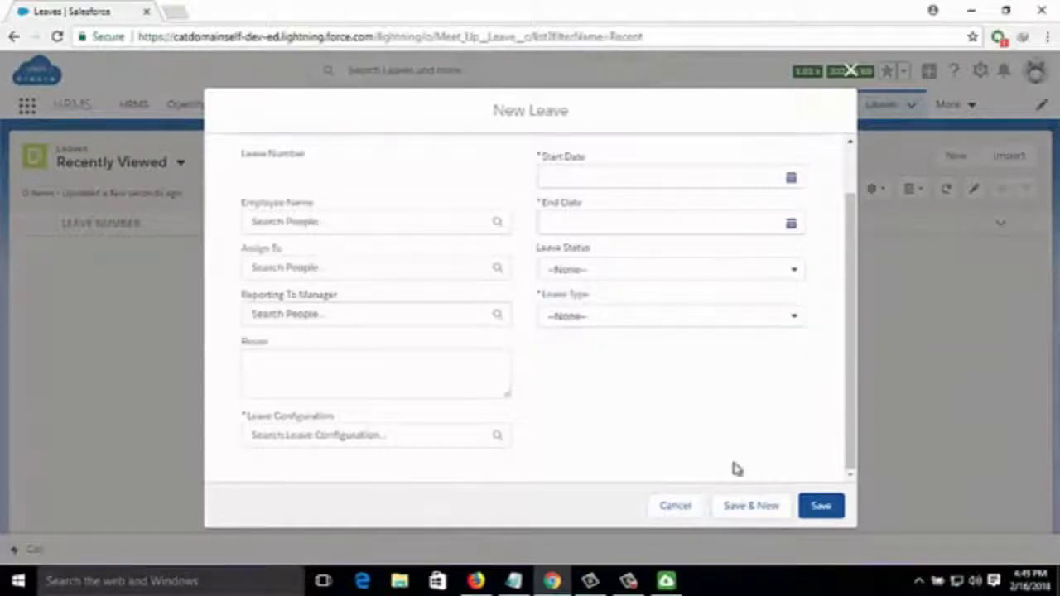
left_click(675, 506)
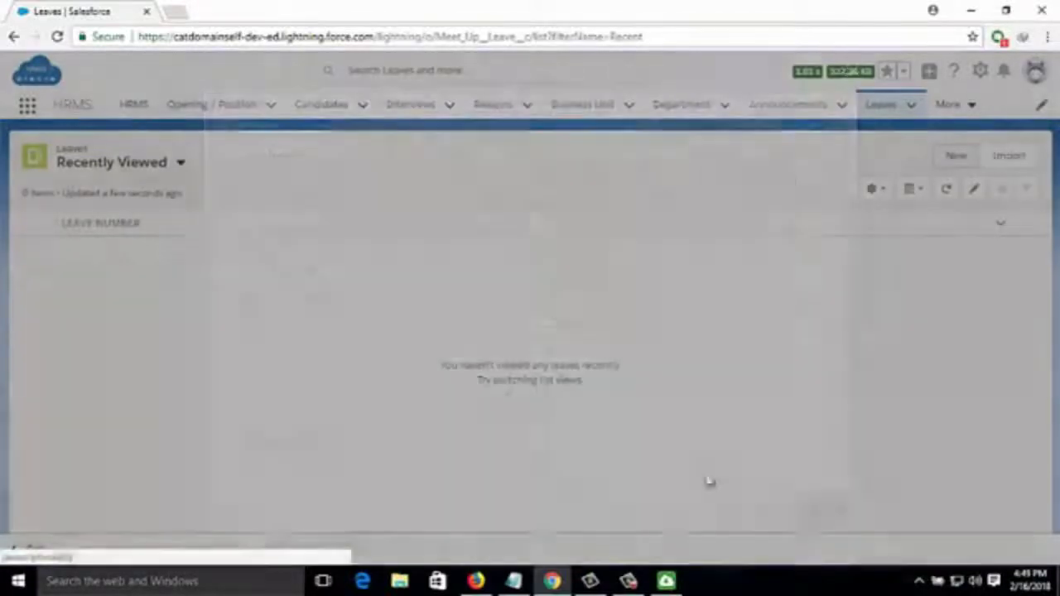
left_click(967, 106)
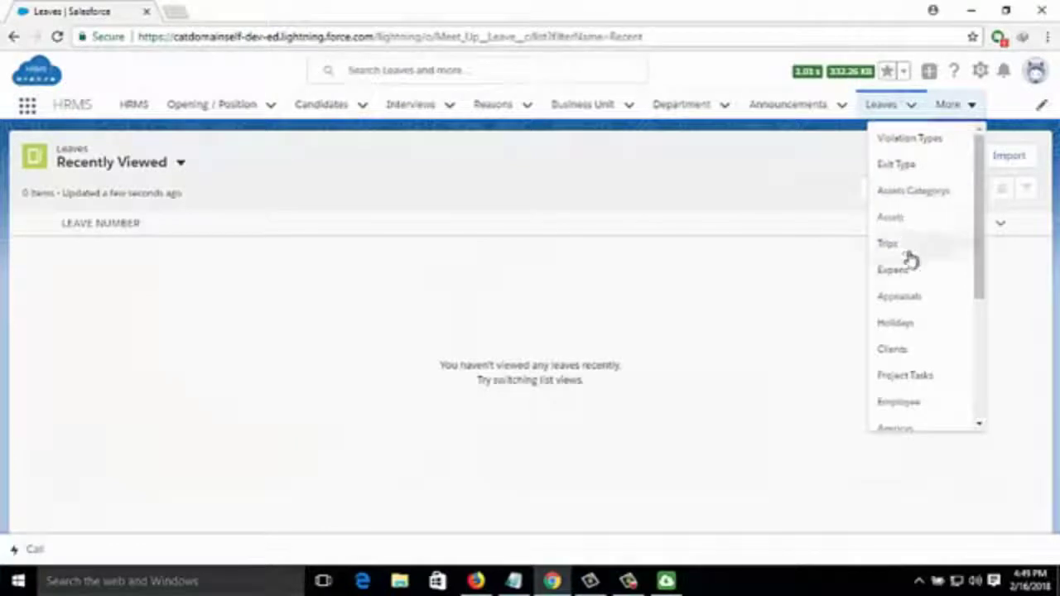
Step: Open the Appraisals list, scroll through a New Appraisal form, and cancel it unsaved
left_click(910, 307)
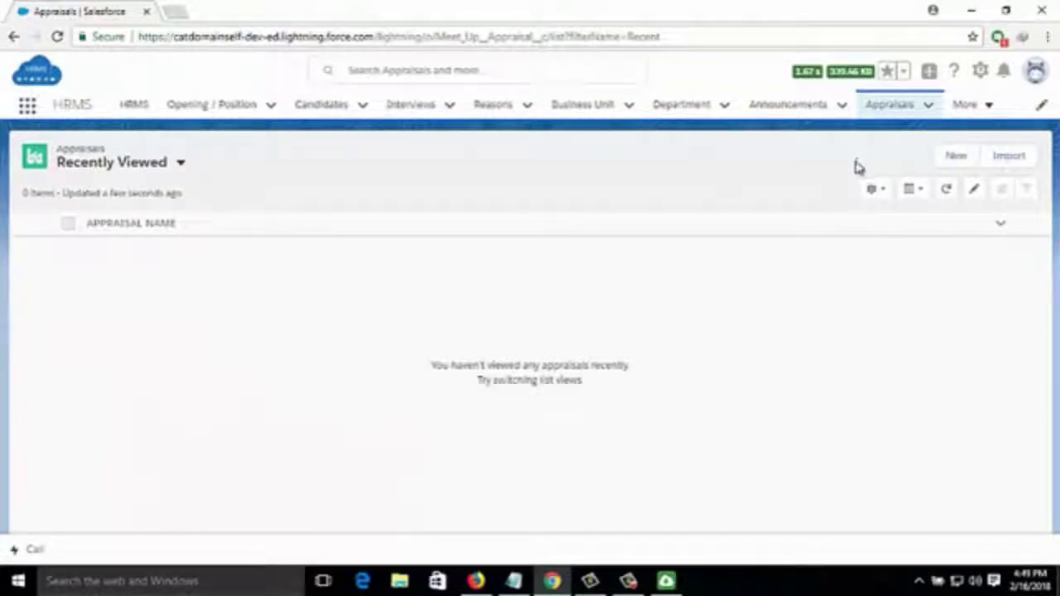
left_click(954, 157)
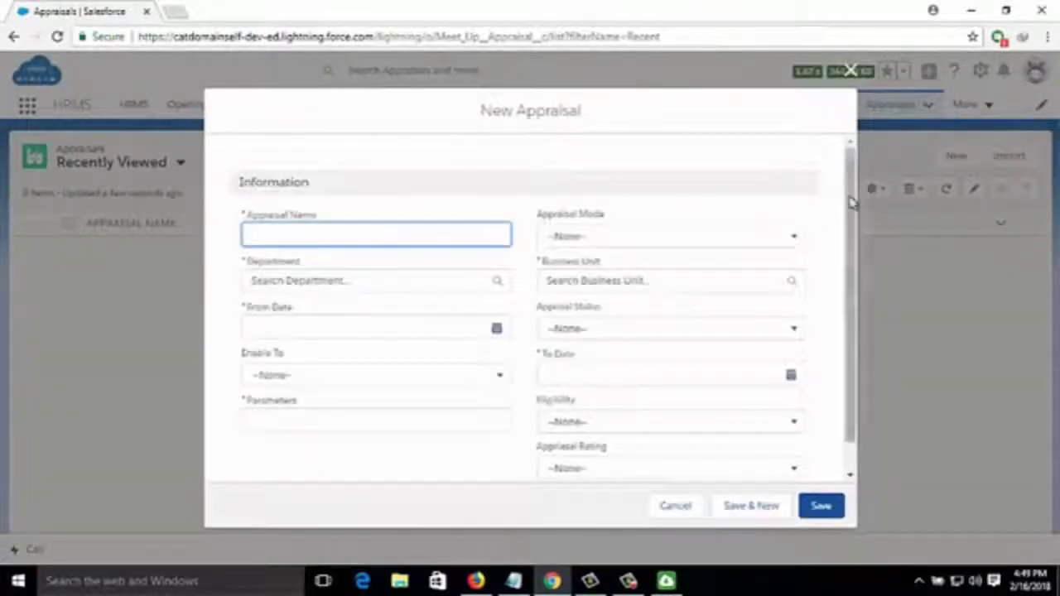
left_click_drag(851, 205, 851, 239)
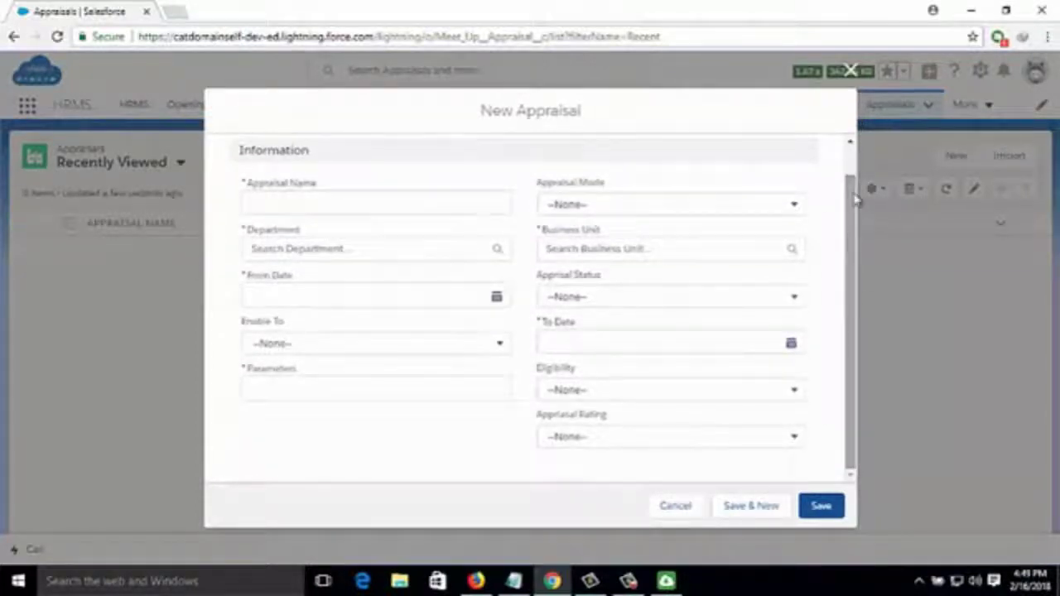
left_click(850, 71)
left_click(984, 106)
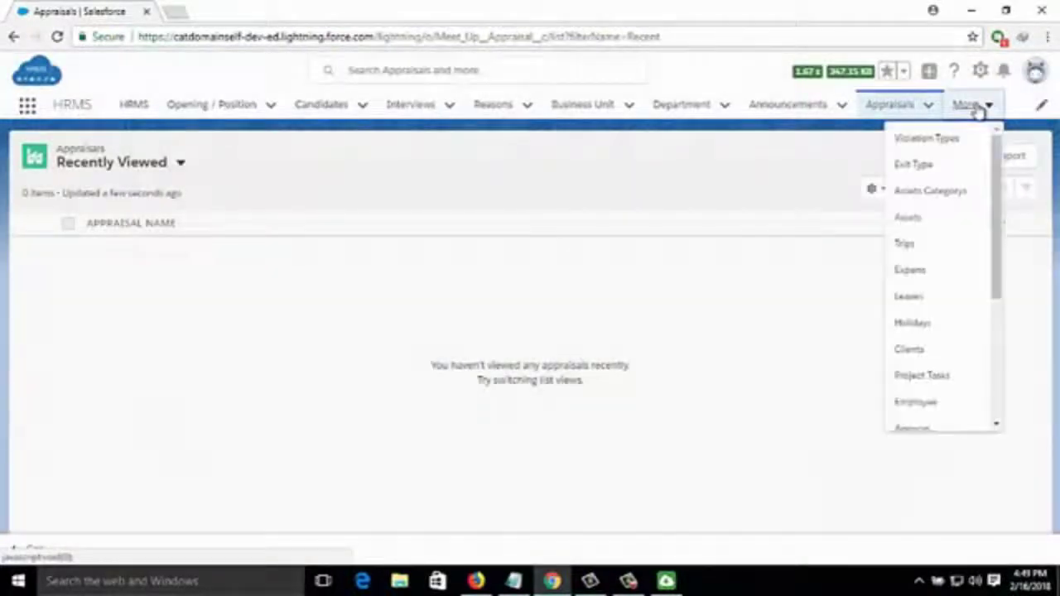
Step: Open the Holidays list and cancel a New Holiday form without saving
left_click(936, 335)
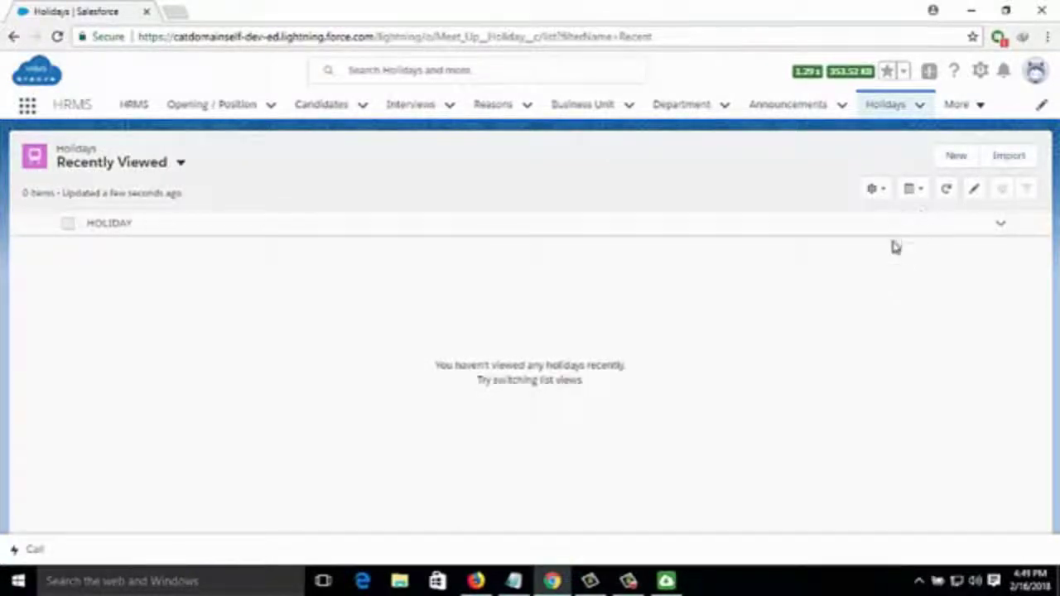
left_click(953, 166)
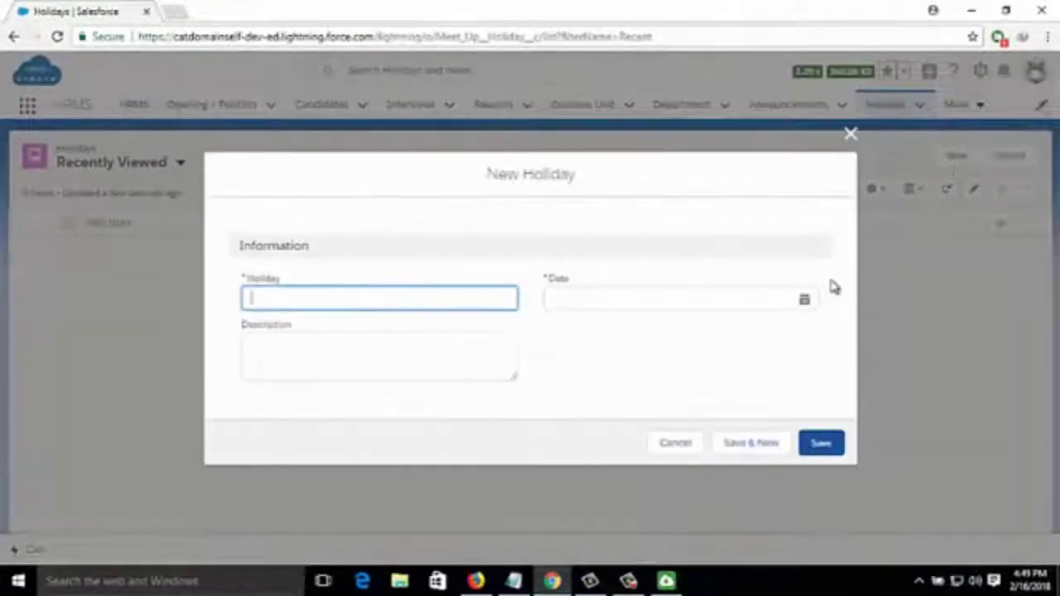
left_click(675, 444)
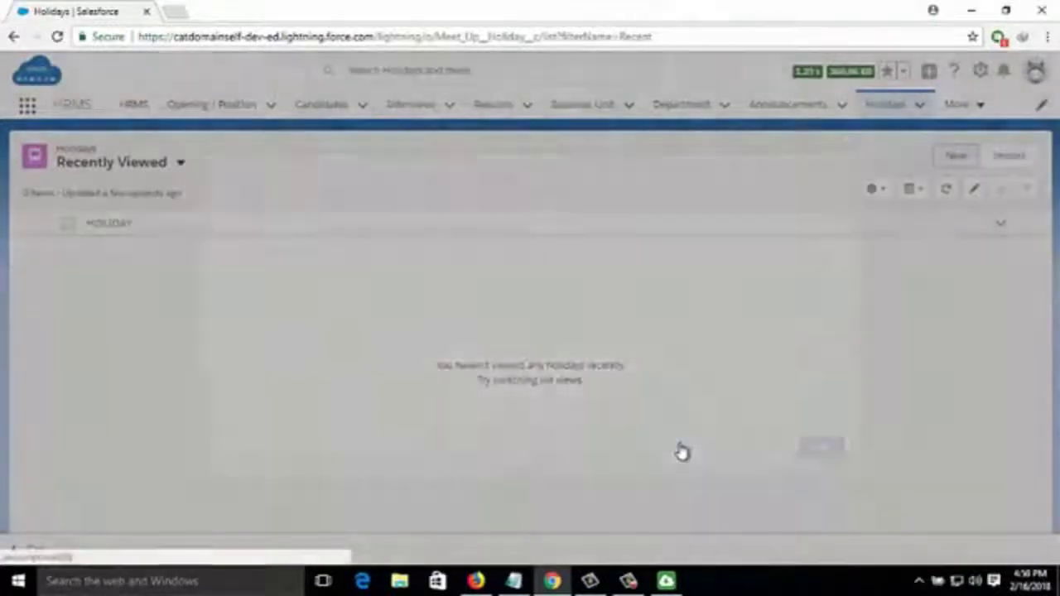
left_click(959, 109)
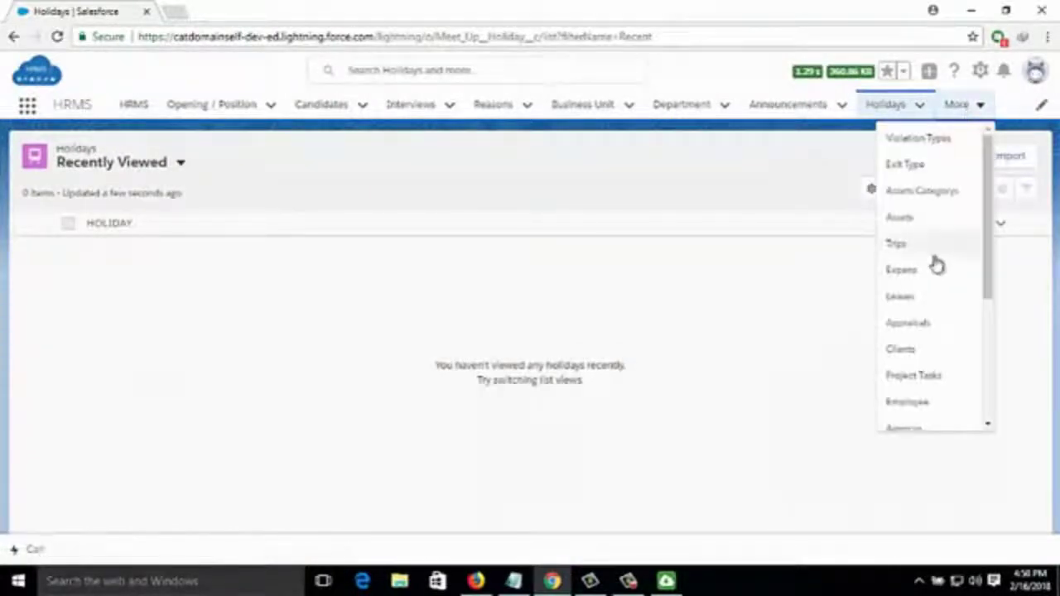
Step: Review and cancel a New Client form, then open the Project Tasks list showing Develope SRS
left_click(908, 357)
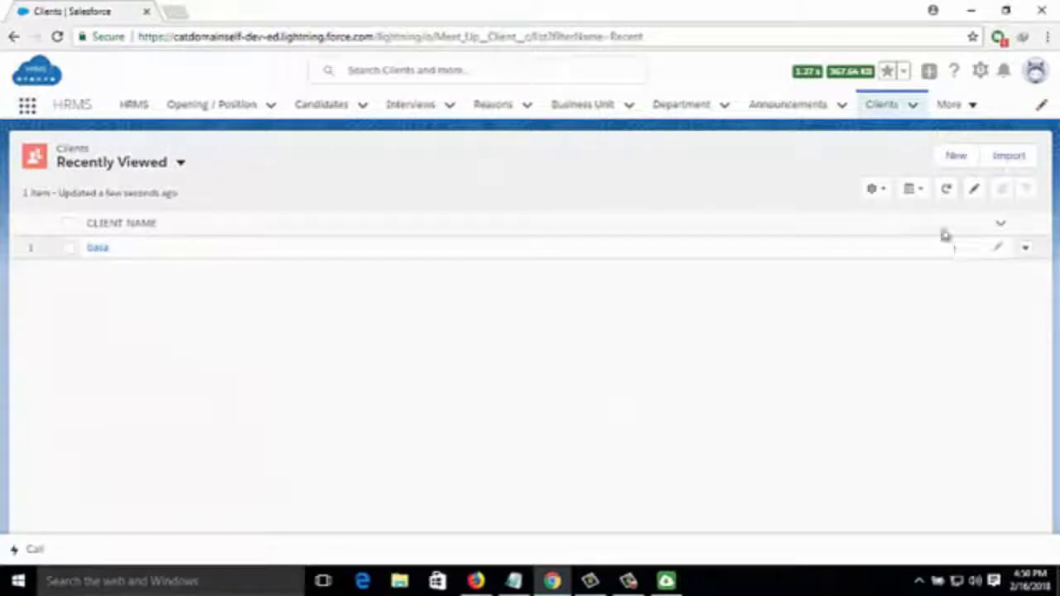
left_click(956, 160)
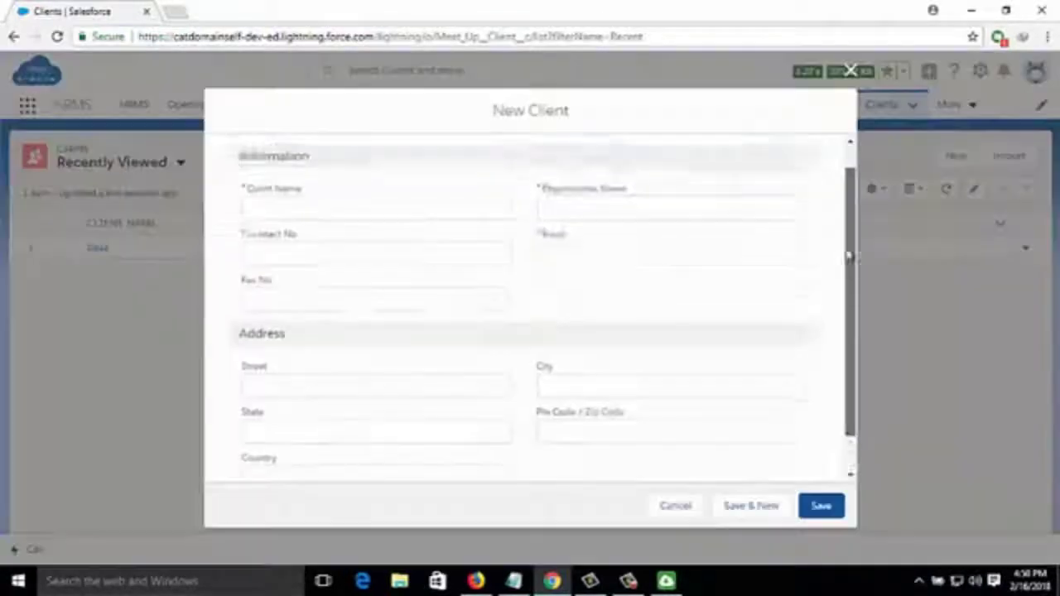
left_click_drag(844, 279, 852, 229)
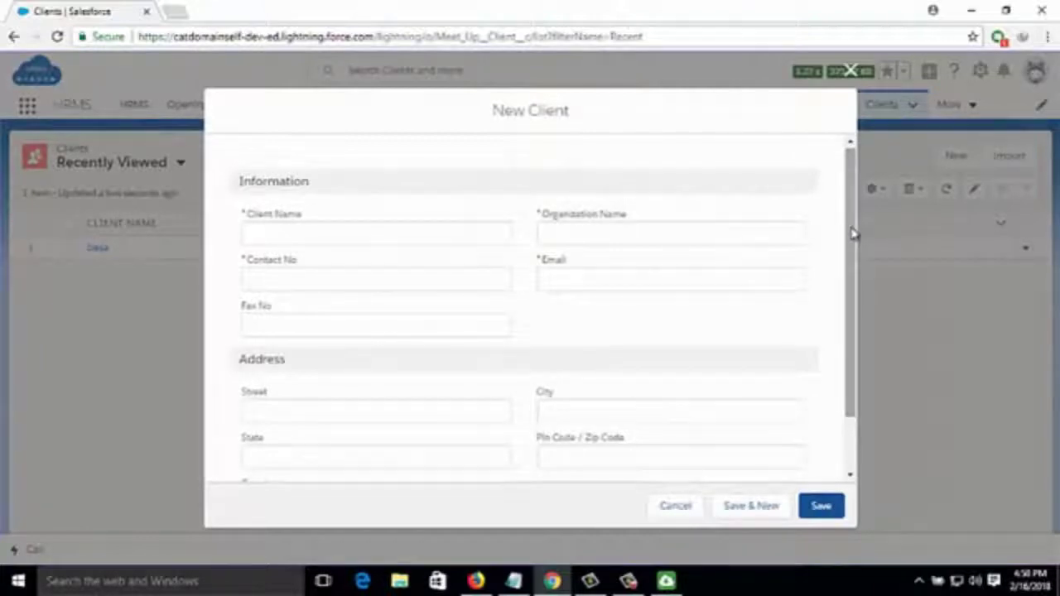
left_click_drag(853, 234, 856, 267)
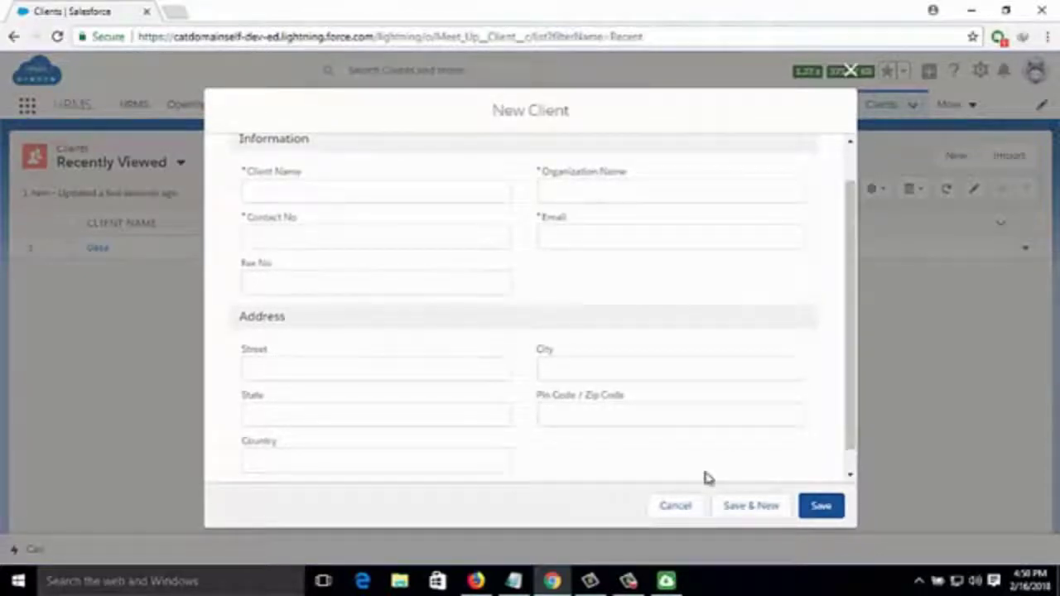
left_click(677, 509)
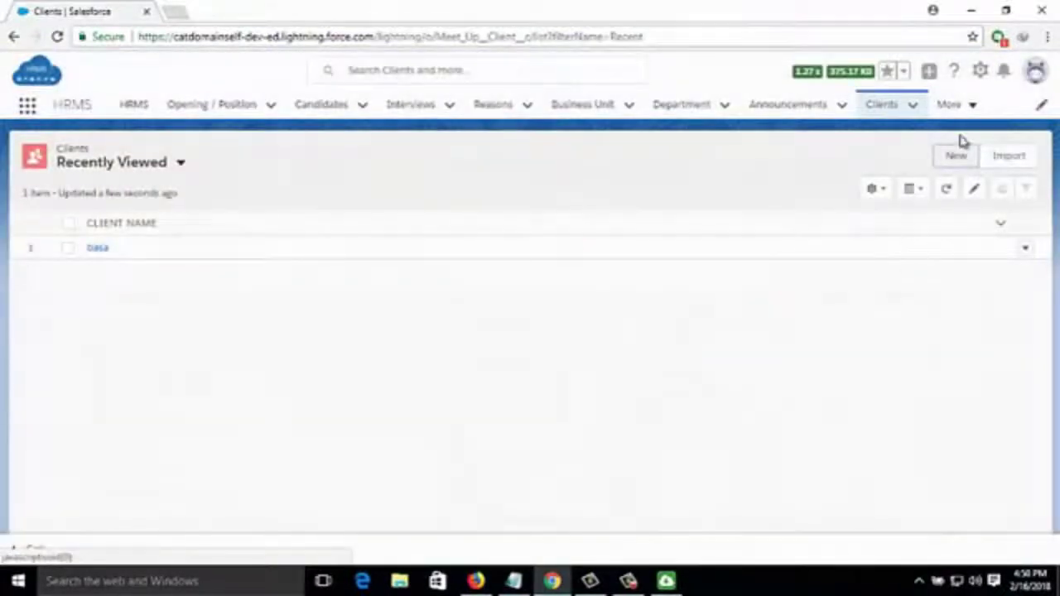
left_click(963, 109)
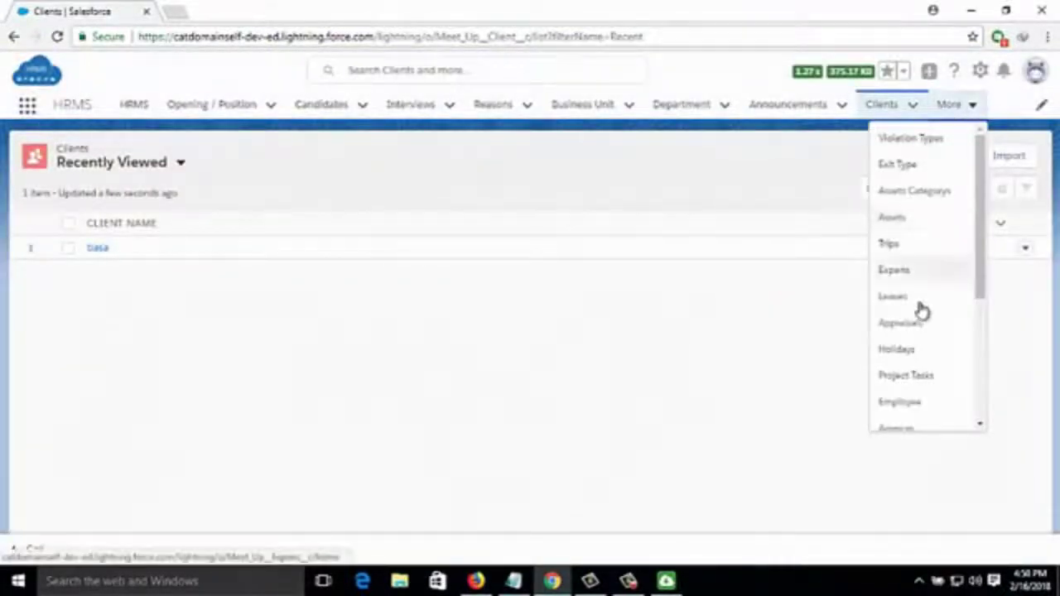
left_click(906, 380)
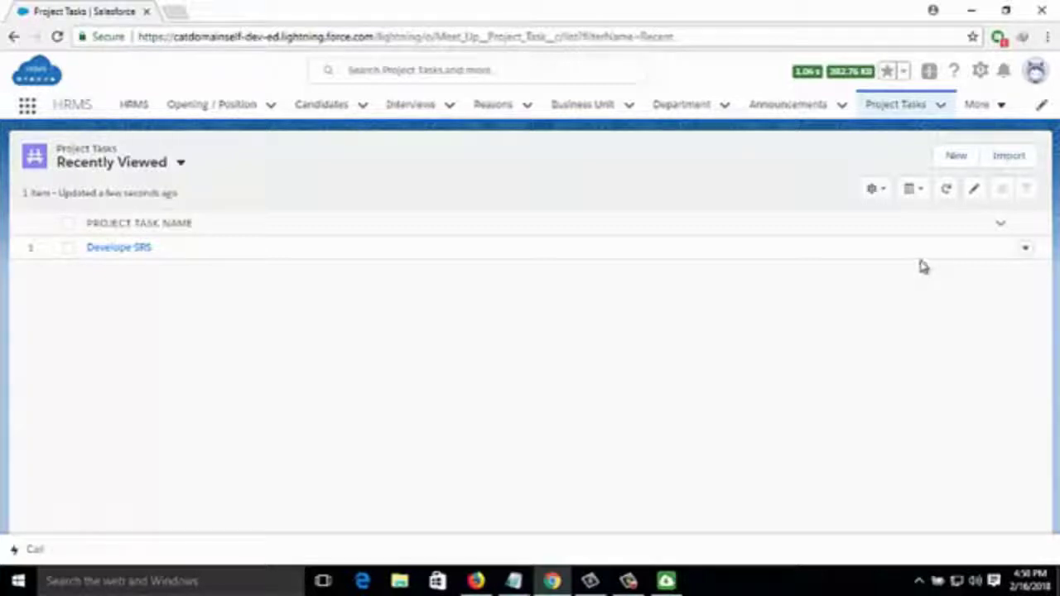
Step: Scroll through a New Project Task form and close it without saving
left_click(957, 158)
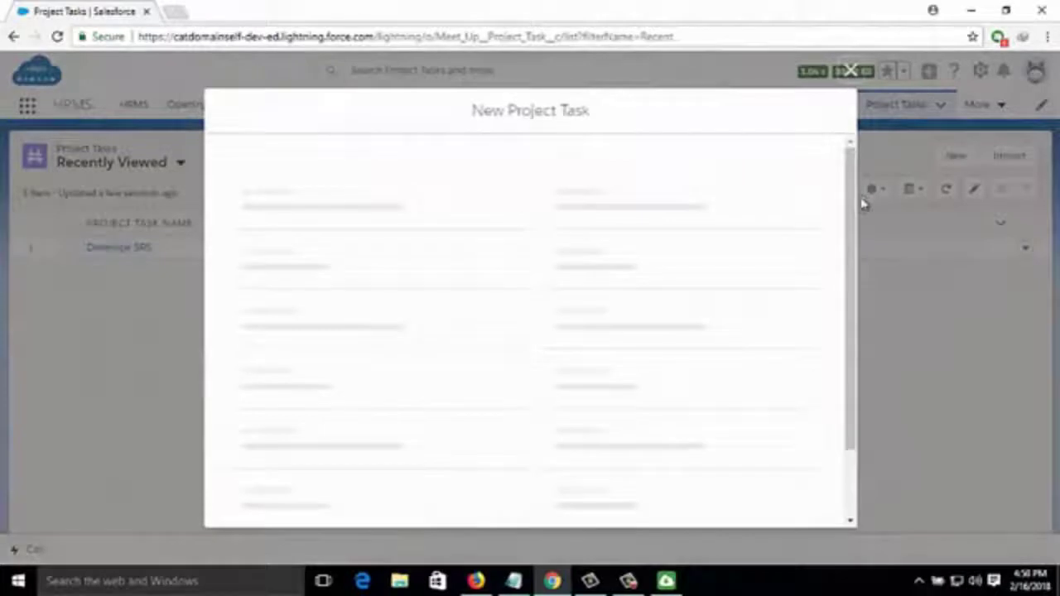
left_click_drag(852, 214, 853, 245)
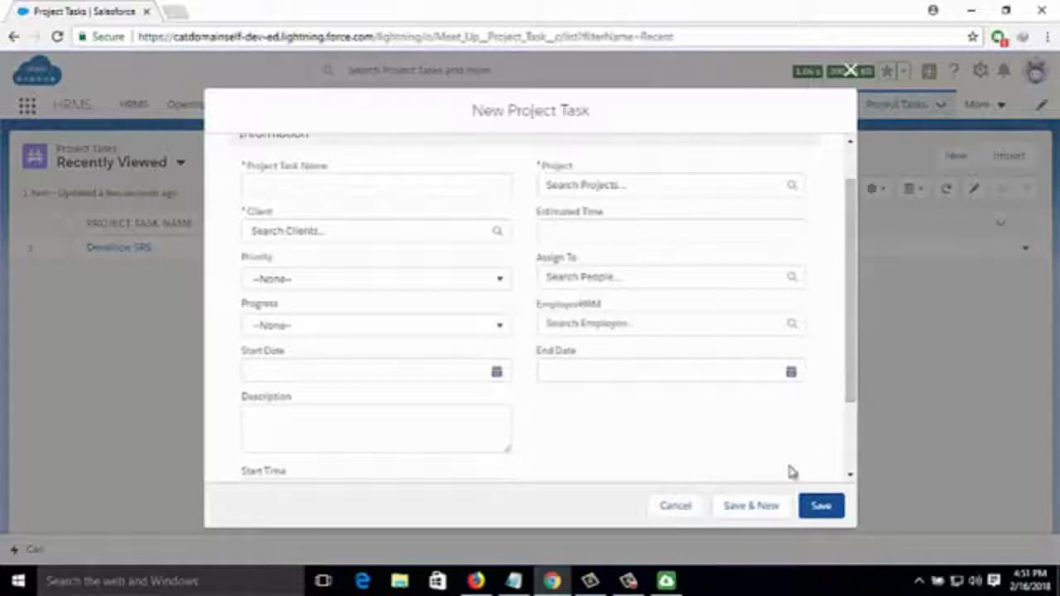
left_click(674, 515)
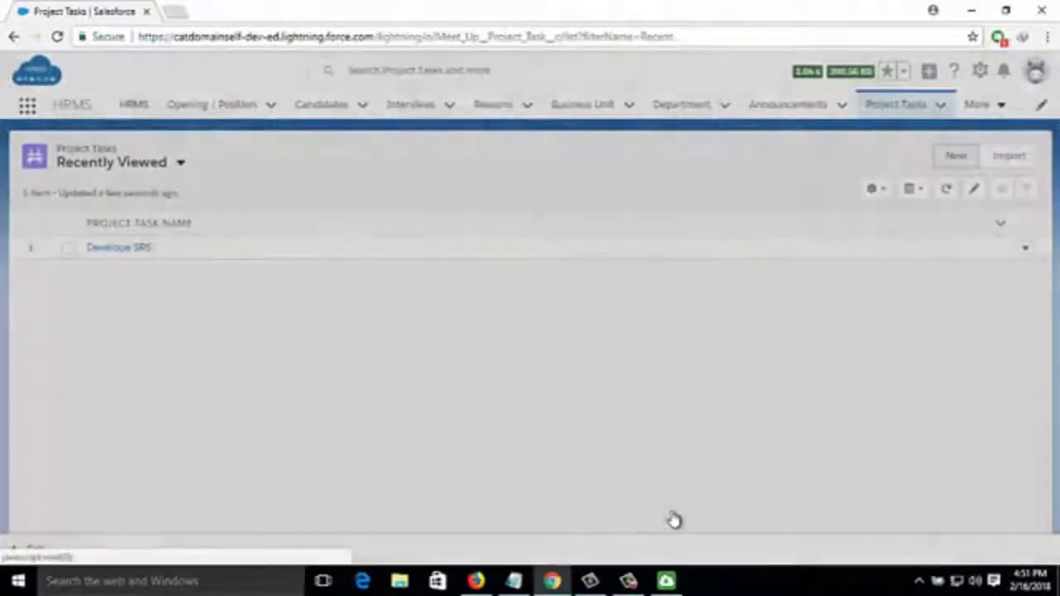
Step: Open the Employee list from the More menu and start a New Employee record
left_click(1000, 107)
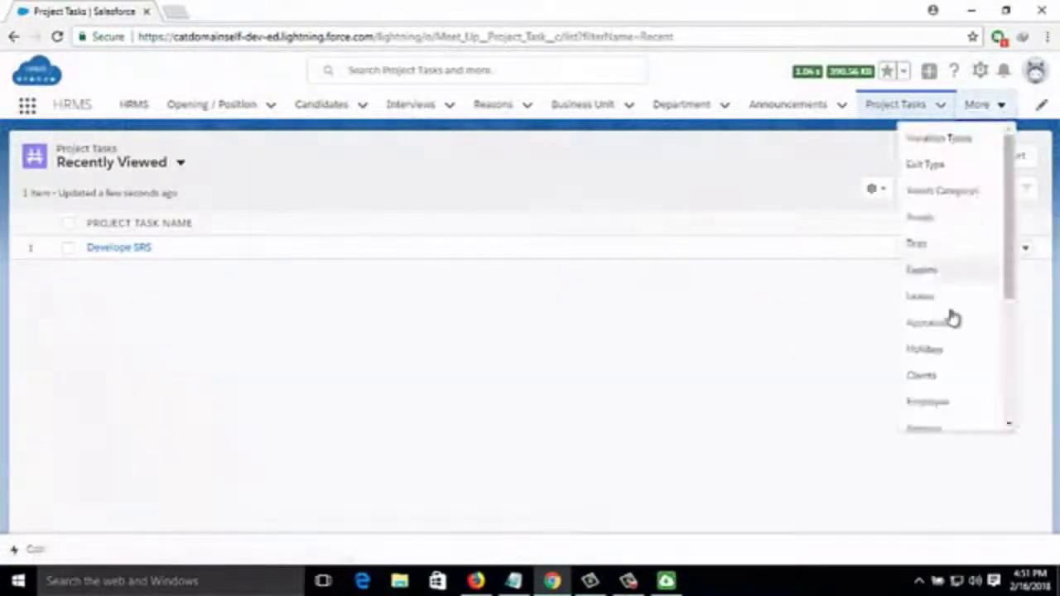
left_click_drag(1004, 298, 994, 386)
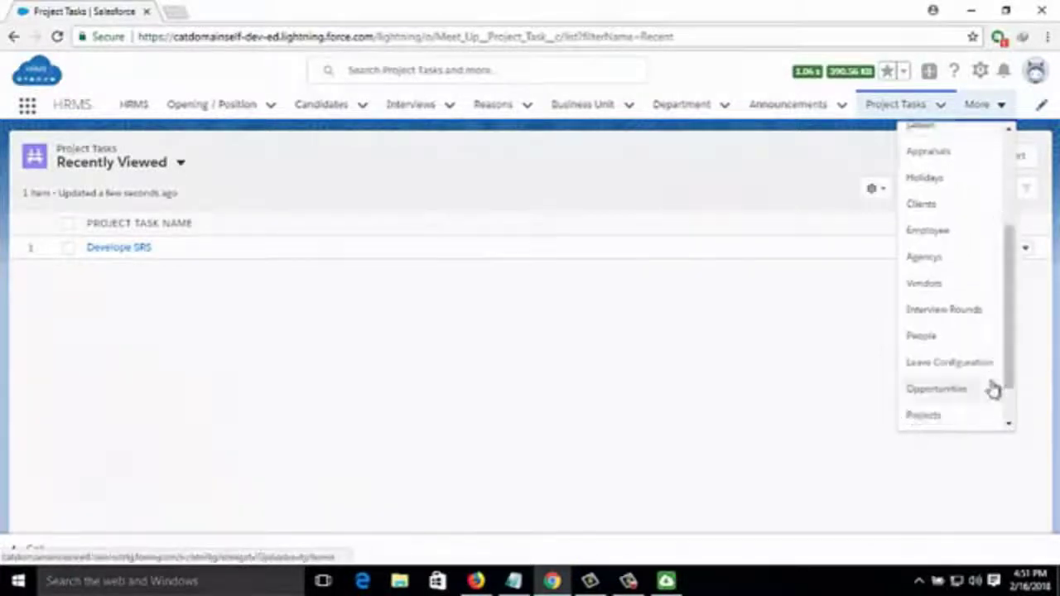
left_click(919, 232)
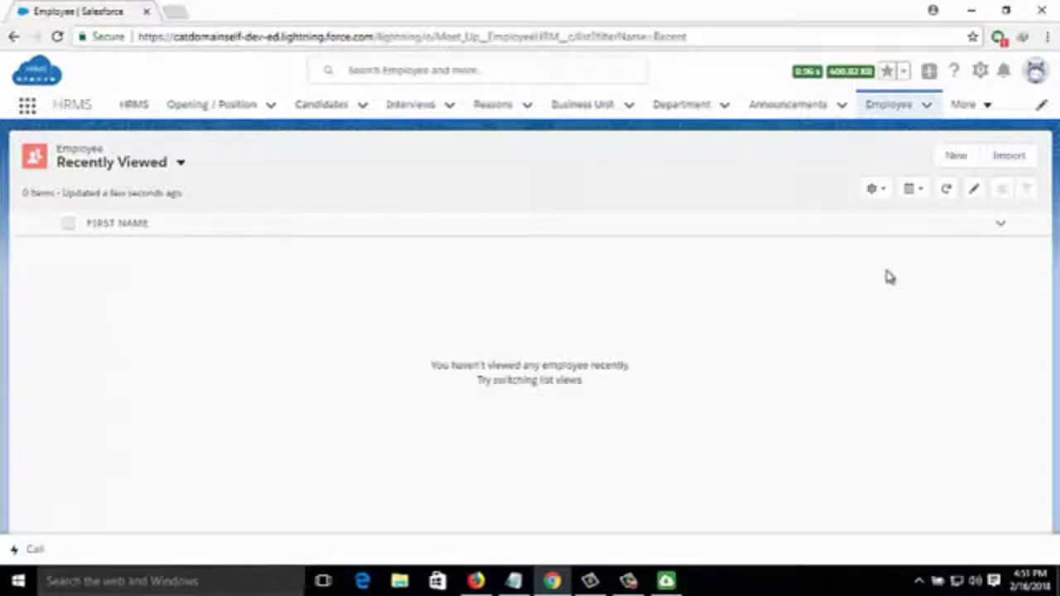
left_click(955, 165)
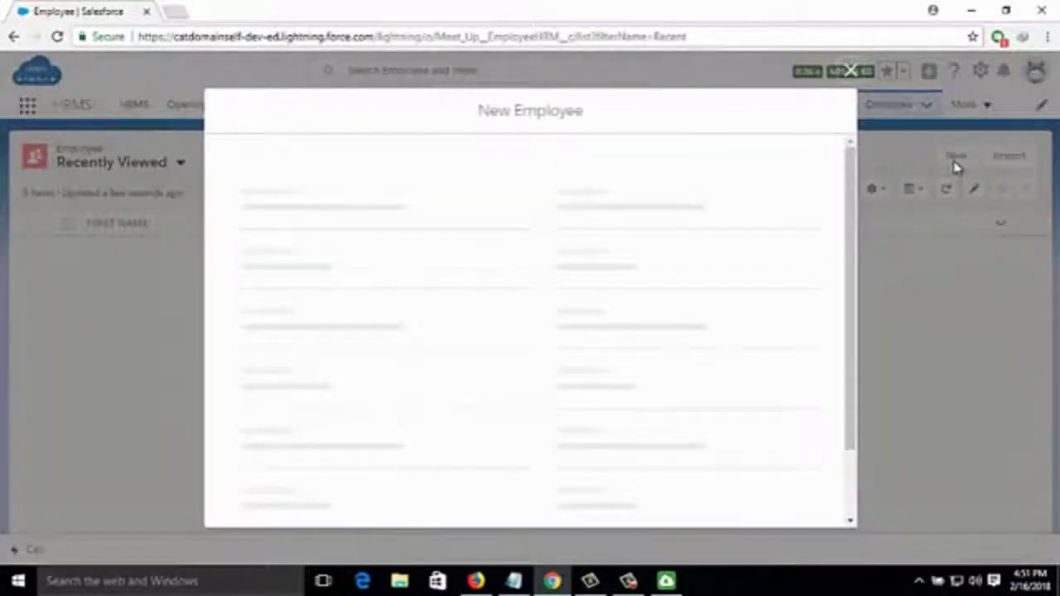
Step: Scroll the New Employee form down to Family Details and cancel it unsaved
left_click_drag(857, 187, 847, 307)
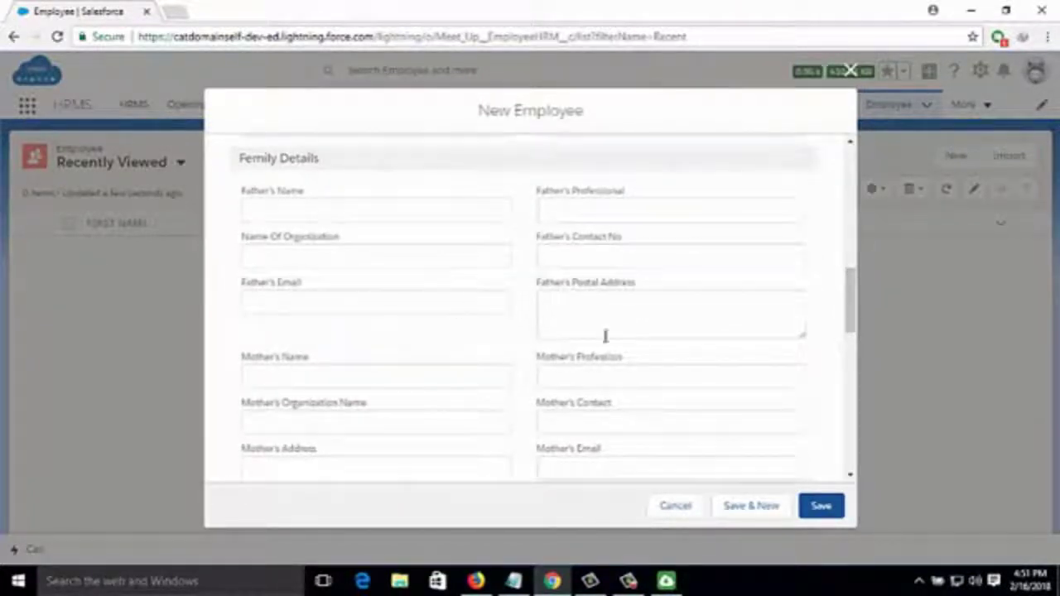
left_click_drag(851, 321, 833, 474)
left_click(698, 513)
left_click(986, 105)
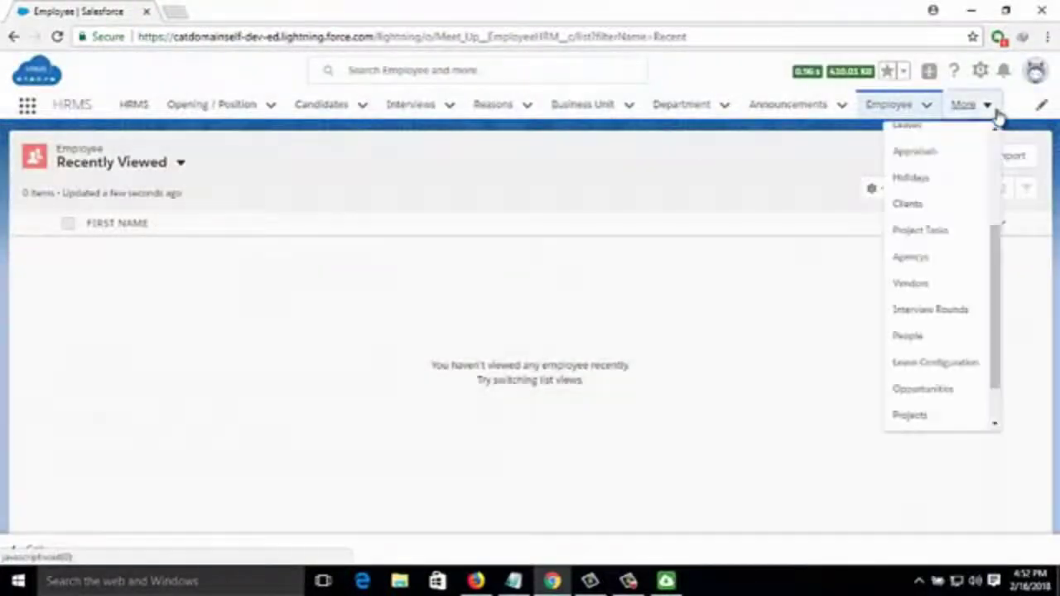
Step: Open the Interview Rounds list and cancel a New Interview Round form unsaved
left_click(950, 309)
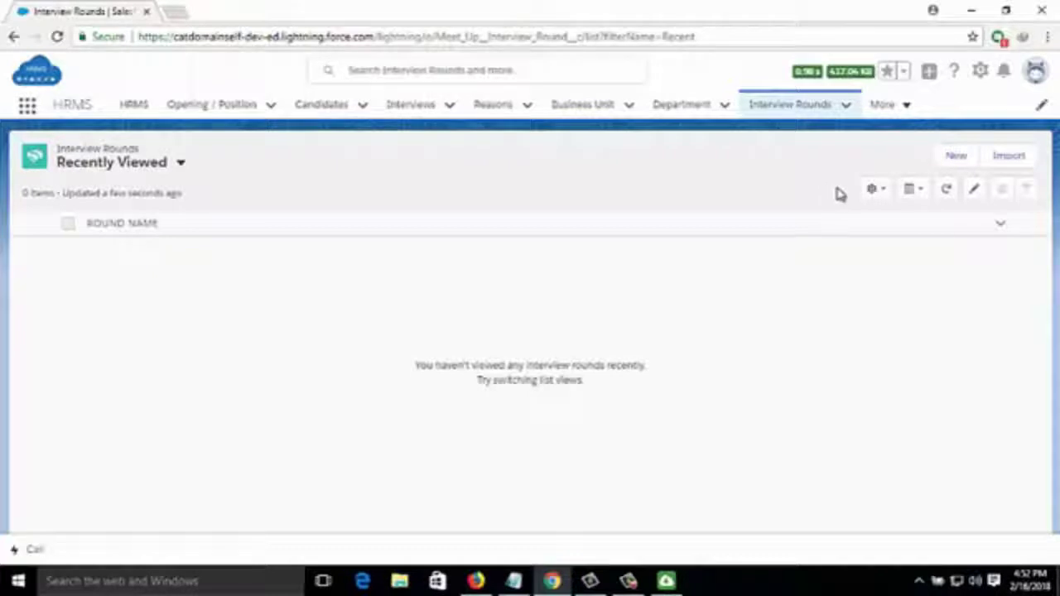
left_click(944, 164)
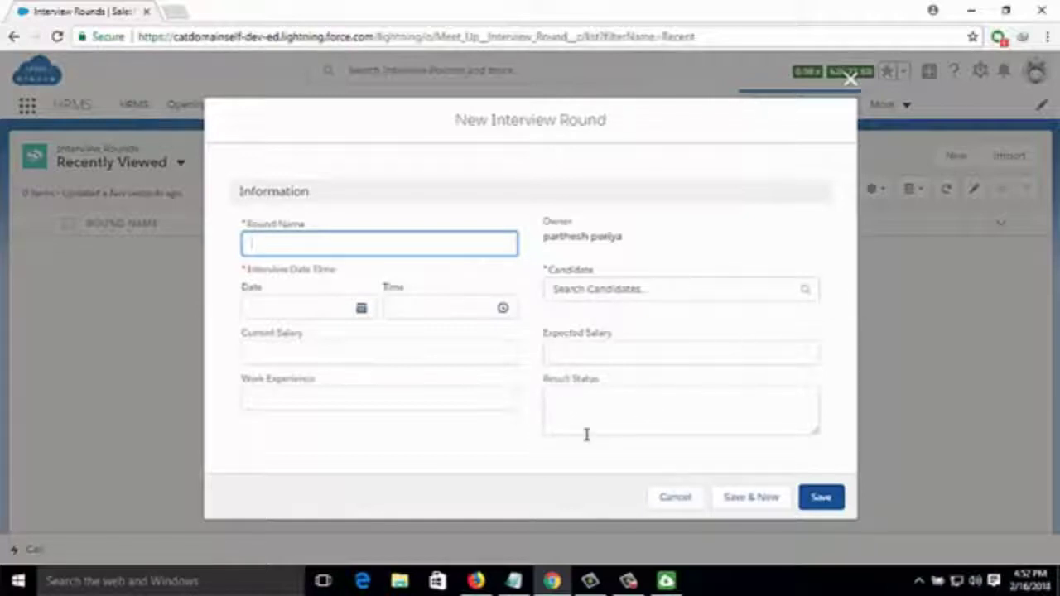
left_click(662, 500)
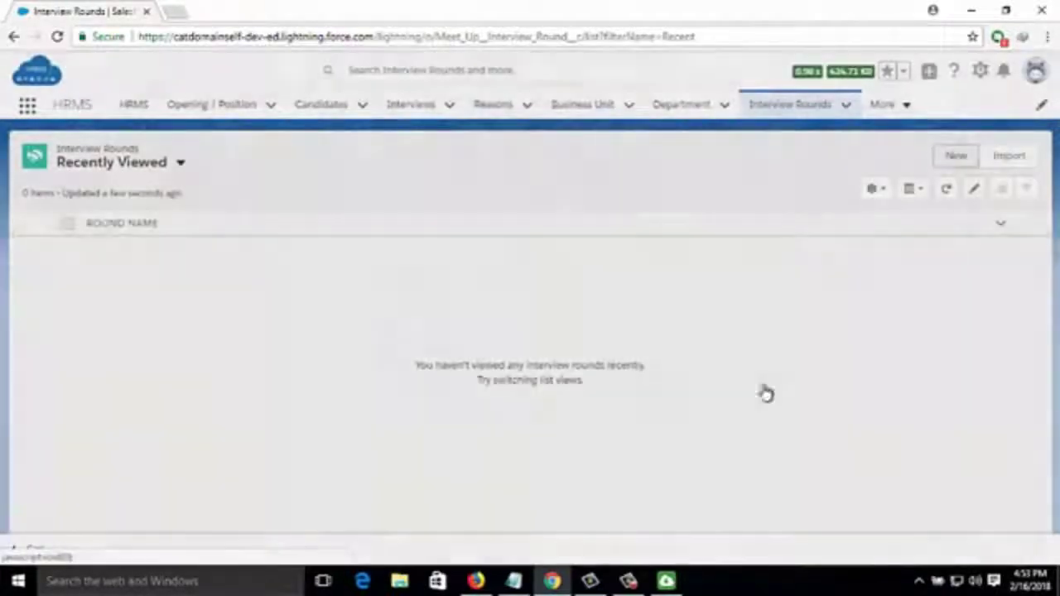
Step: Open Leave Configuration from More, review its New Leave Configuration form, and cancel it
left_click(900, 106)
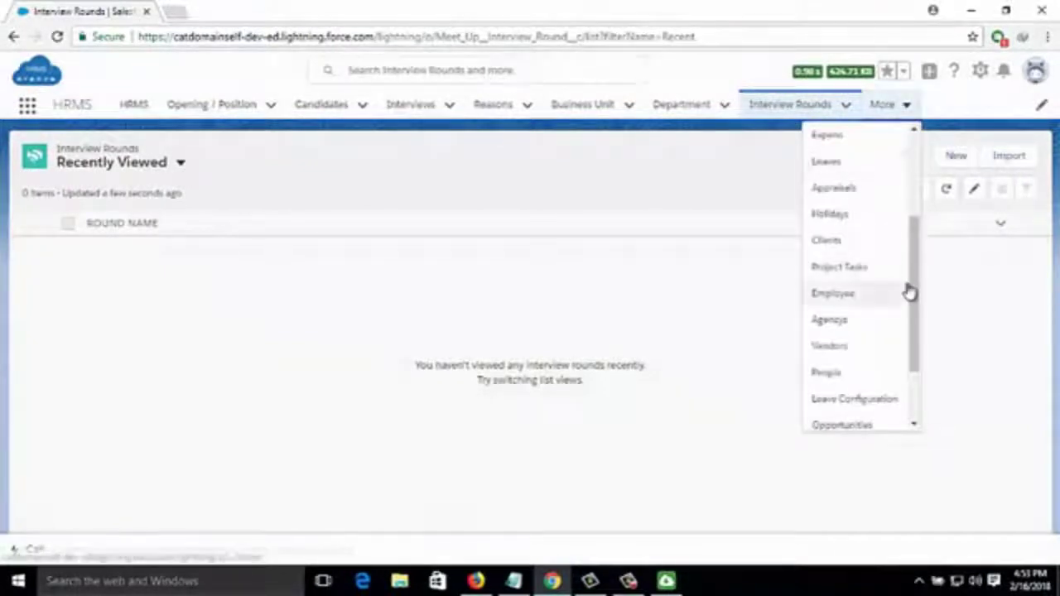
left_click_drag(918, 293, 909, 397)
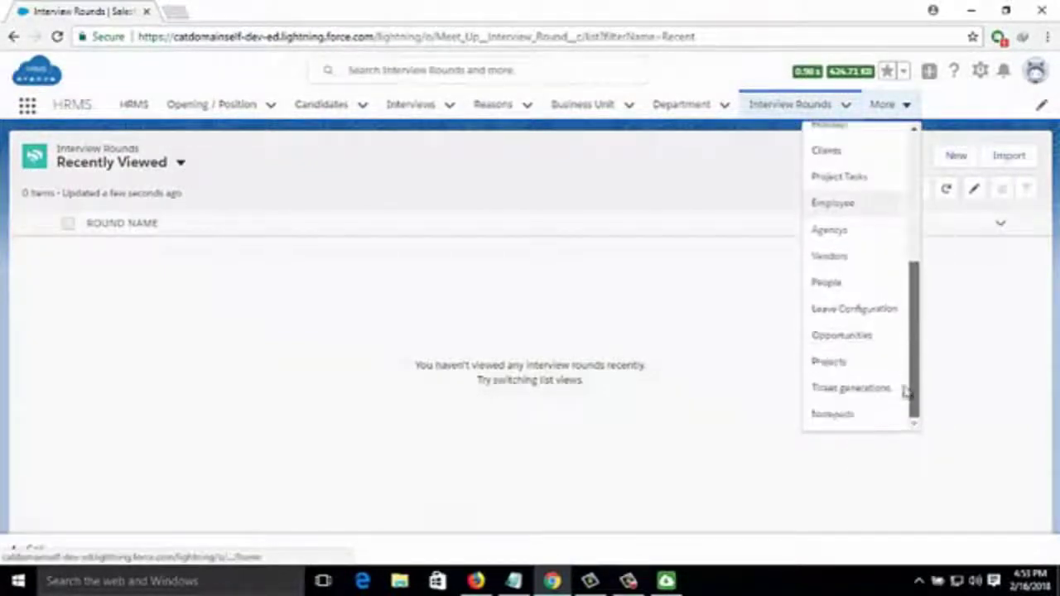
left_click(854, 309)
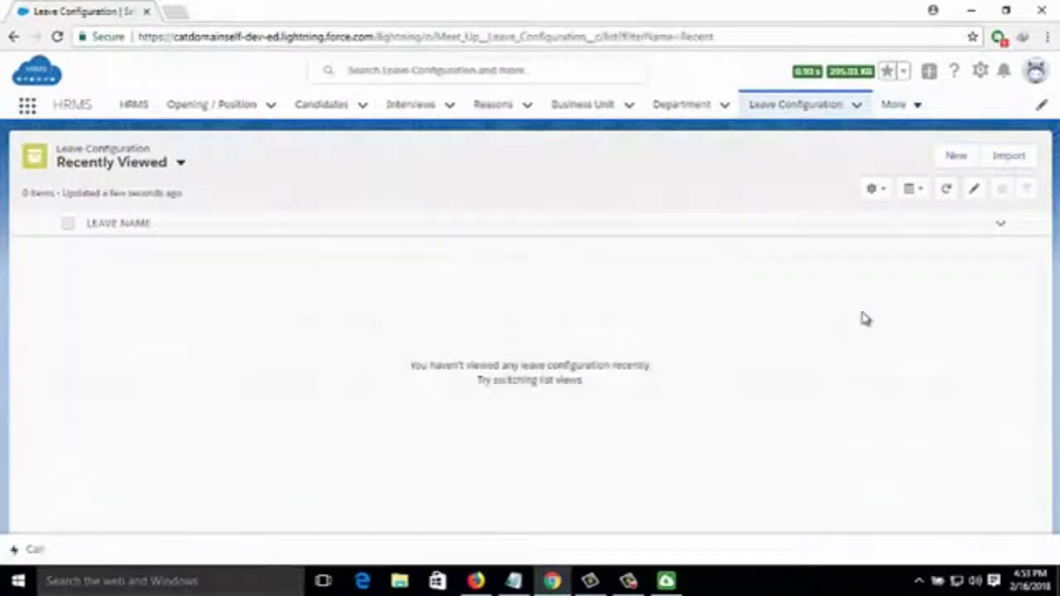
left_click(957, 157)
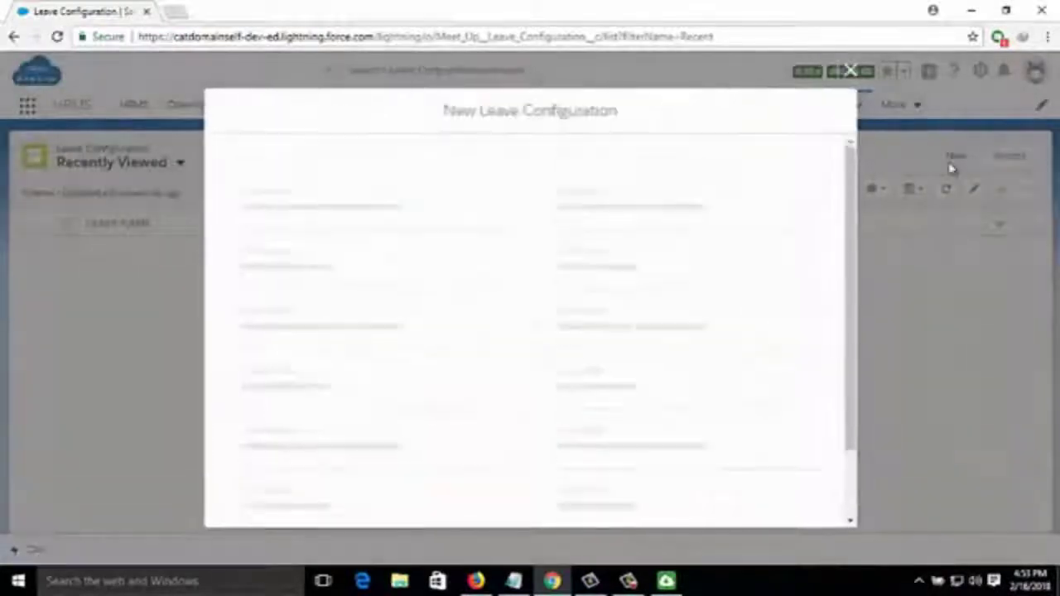
left_click_drag(854, 226, 854, 277)
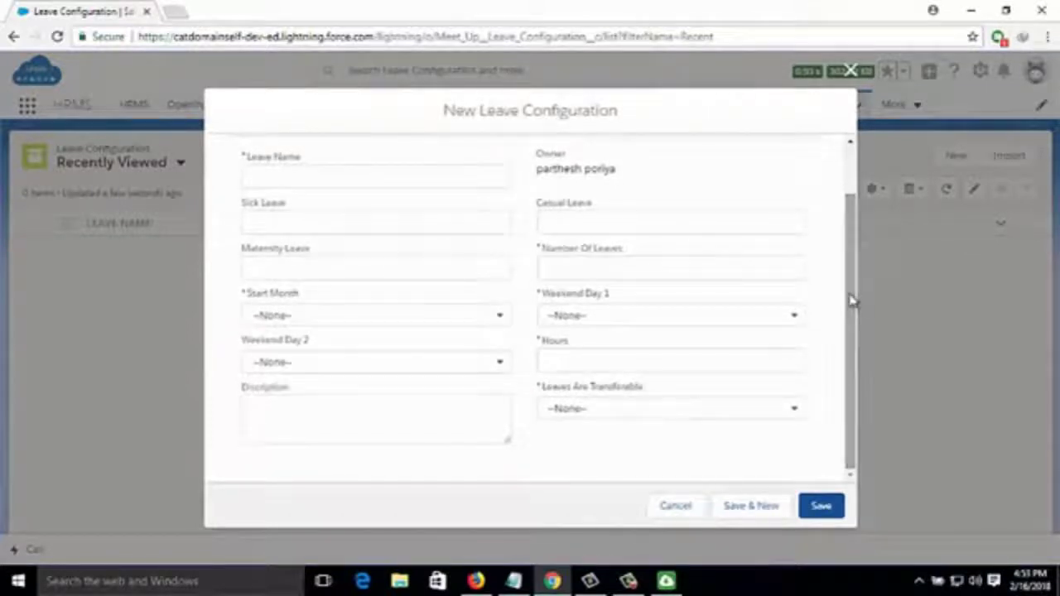
left_click(662, 505)
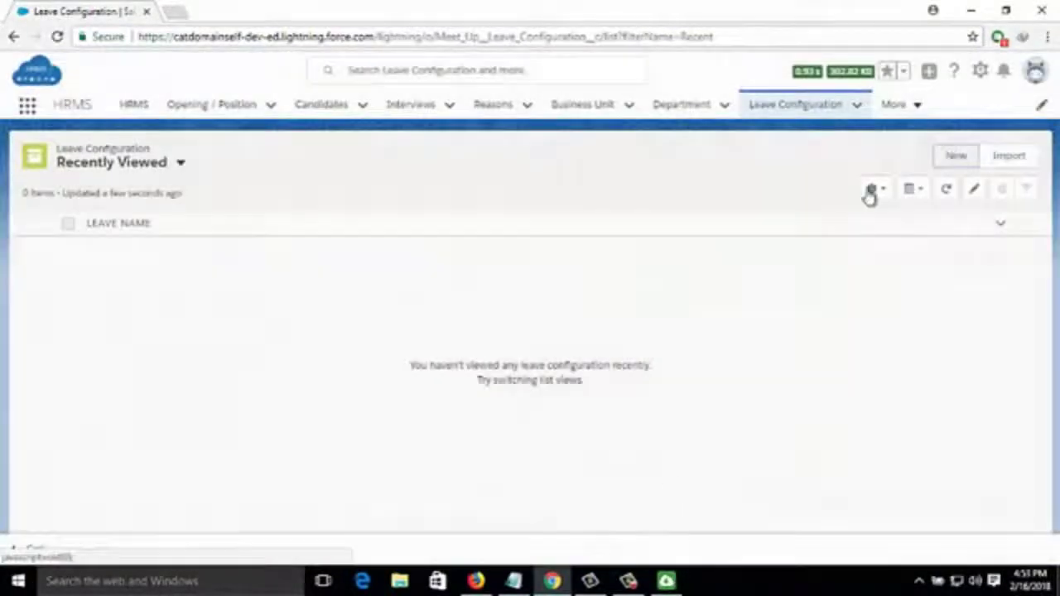
left_click(911, 107)
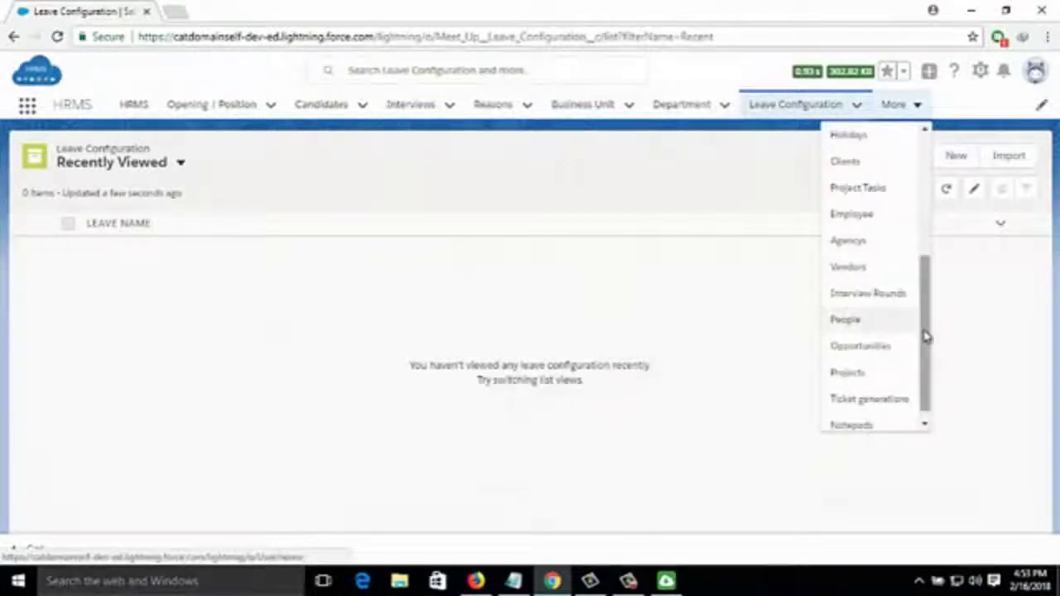
Step: Open the Projects list and start a New Project record
scroll(923, 345, "down", 1)
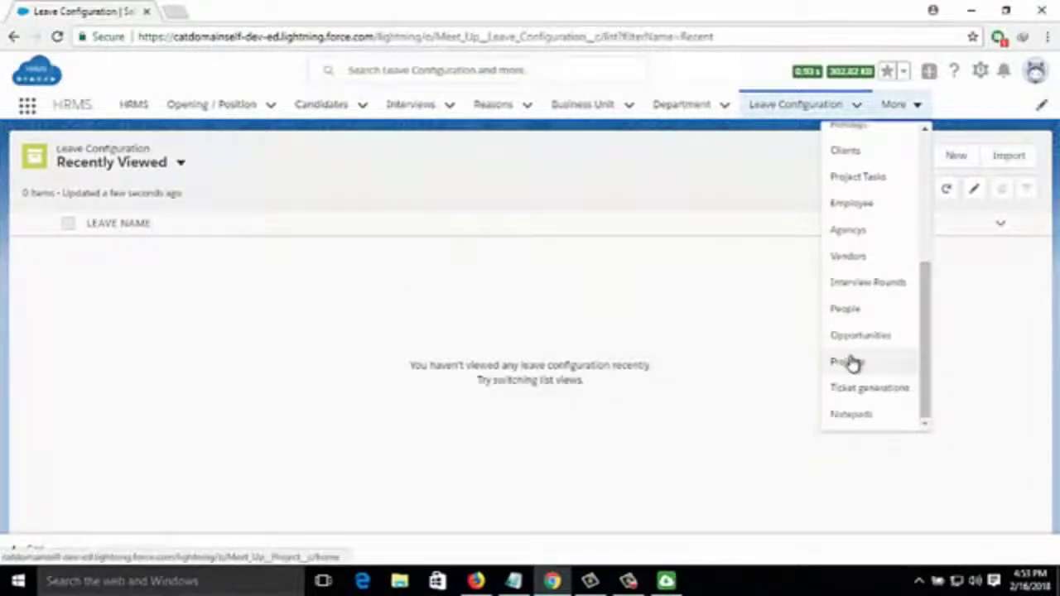
left_click(848, 362)
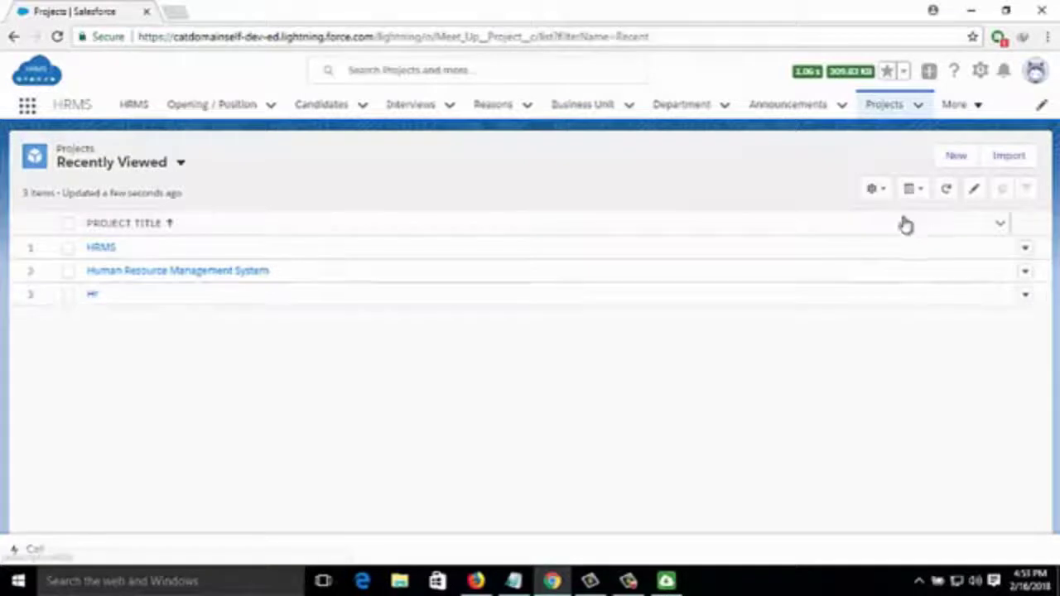
left_click(960, 160)
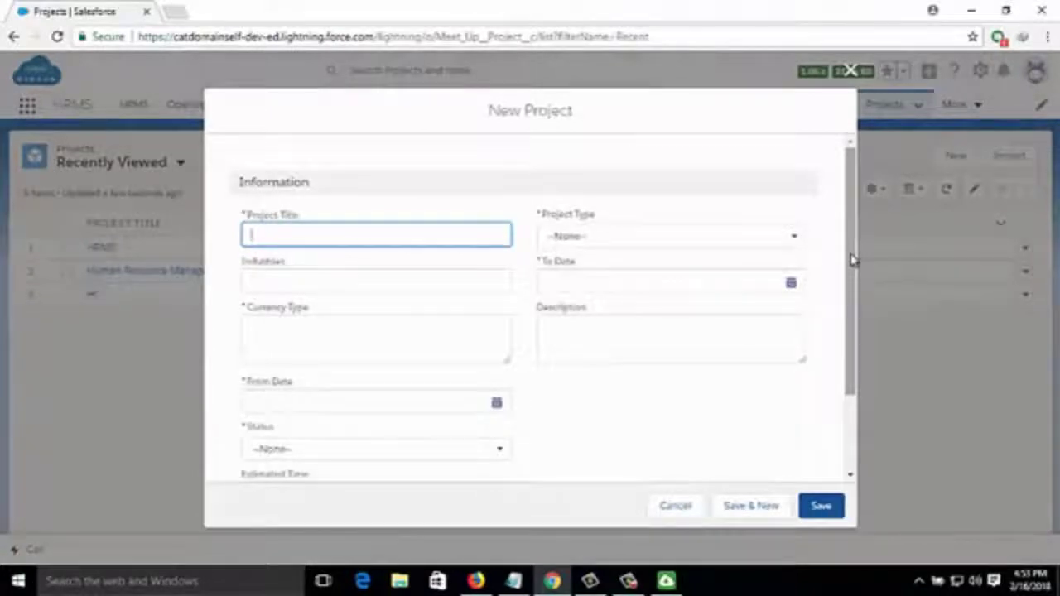
Step: Browse and cancel the New Project form, then view the Revenue Generation project record
left_click_drag(853, 261, 843, 349)
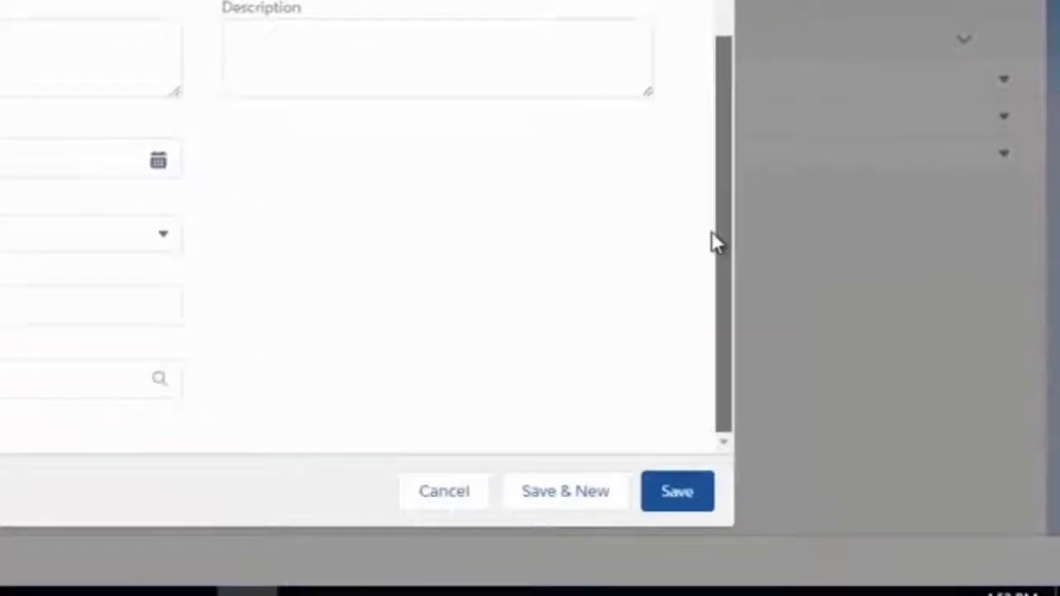
left_click_drag(714, 229, 720, 147)
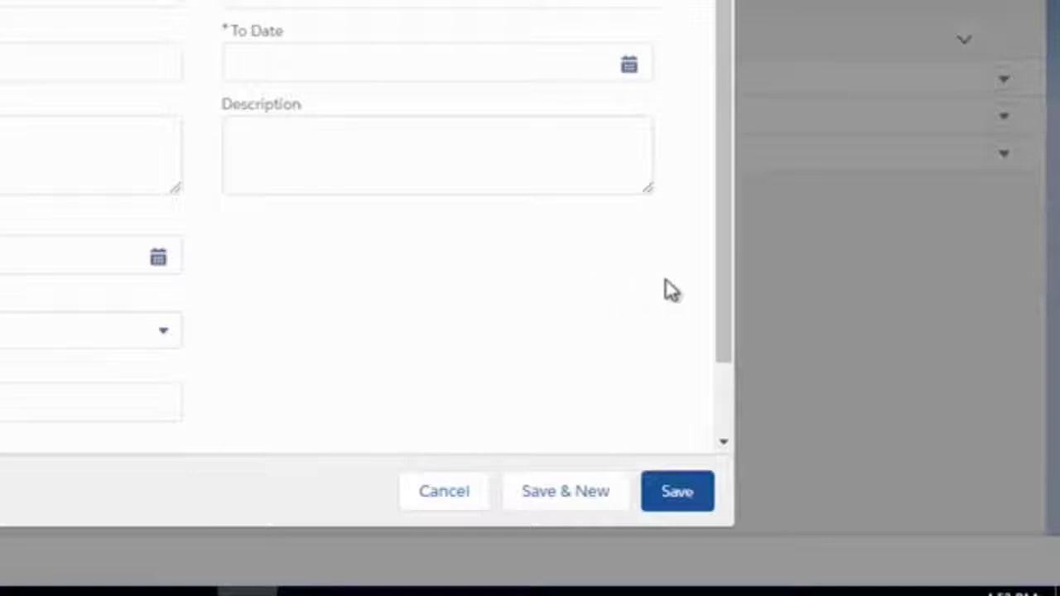
left_click_drag(727, 352, 720, 396)
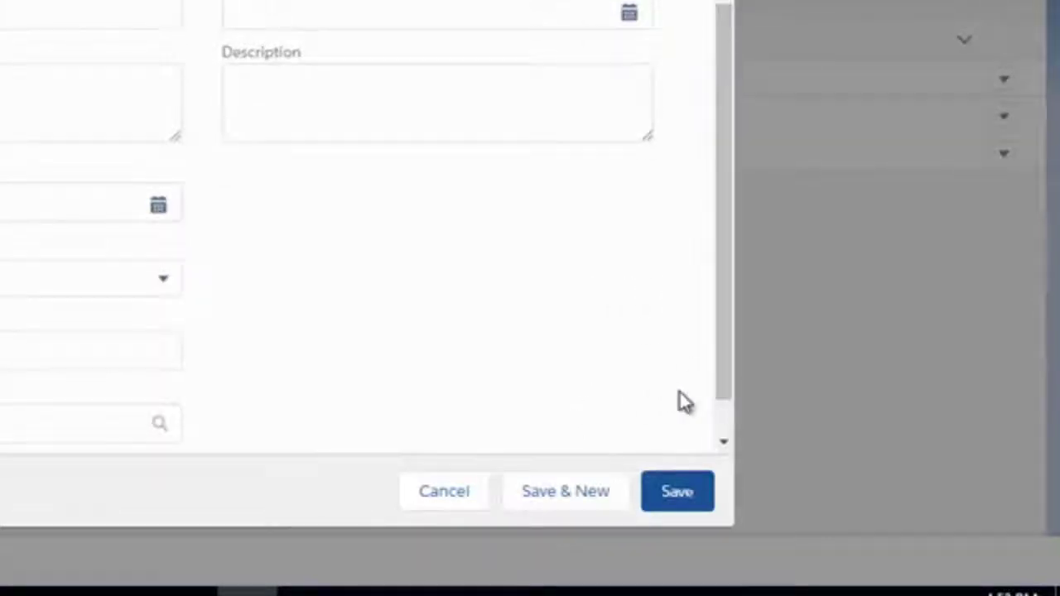
left_click(444, 491)
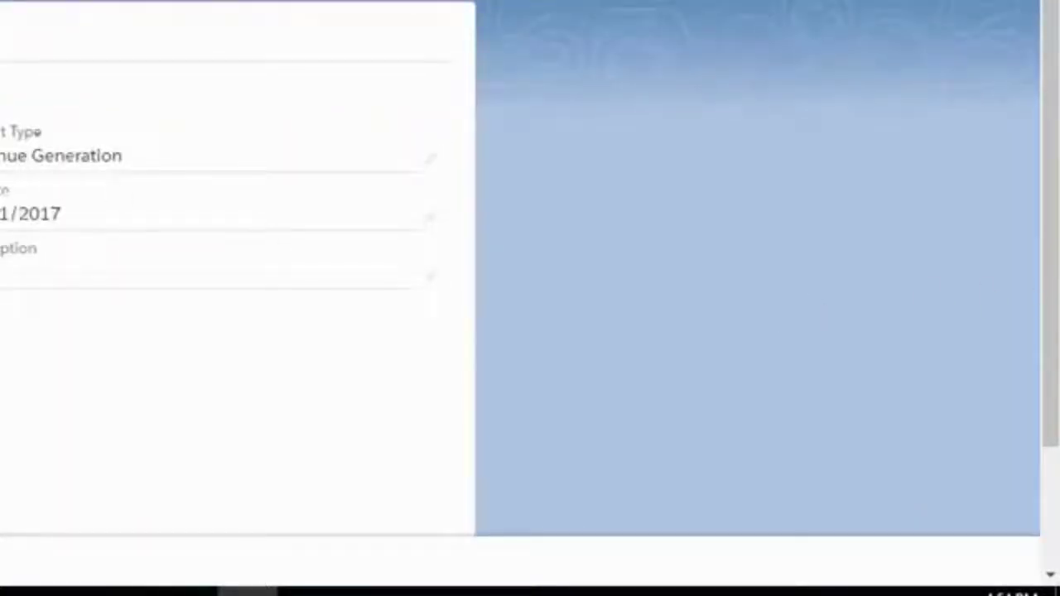
scroll(1050, 319, "down", 1)
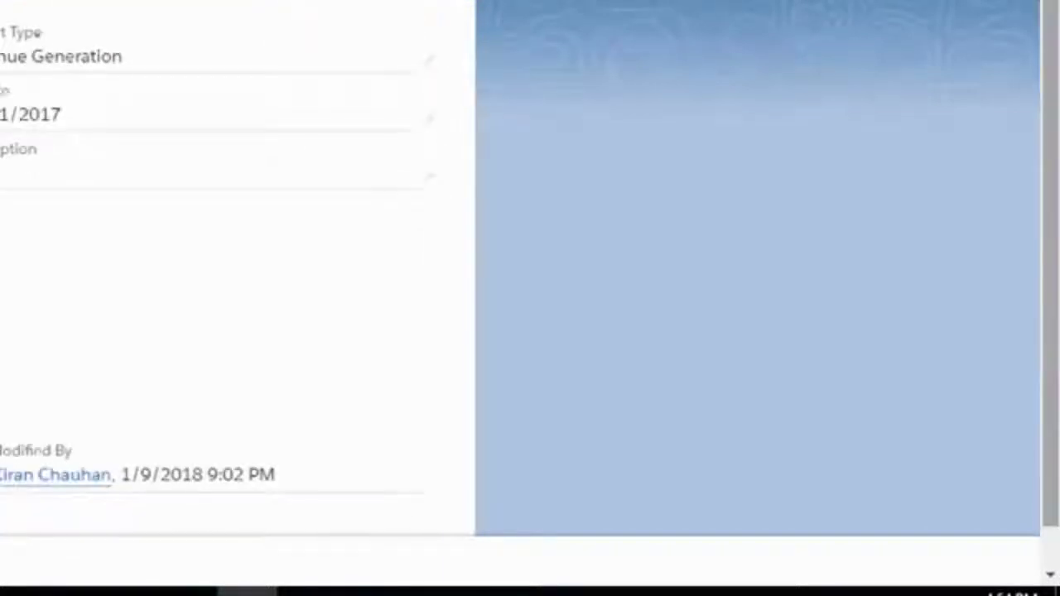
scroll(1049, 339, "up", 1)
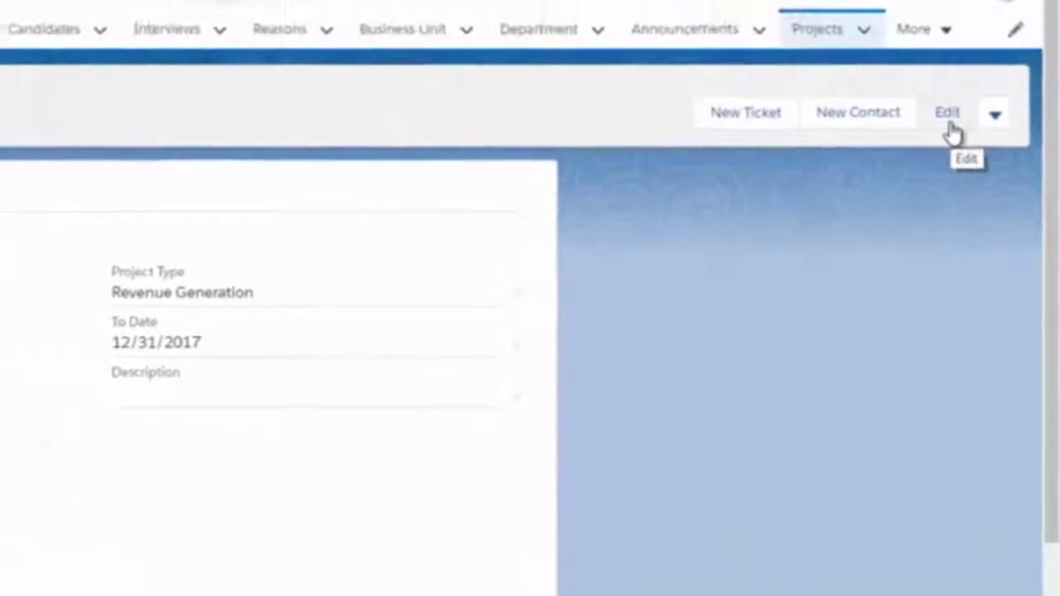
Step: Edit the HRMS project and save it unchanged with Revenue Generation and To Date 12/31/2017
left_click(938, 17)
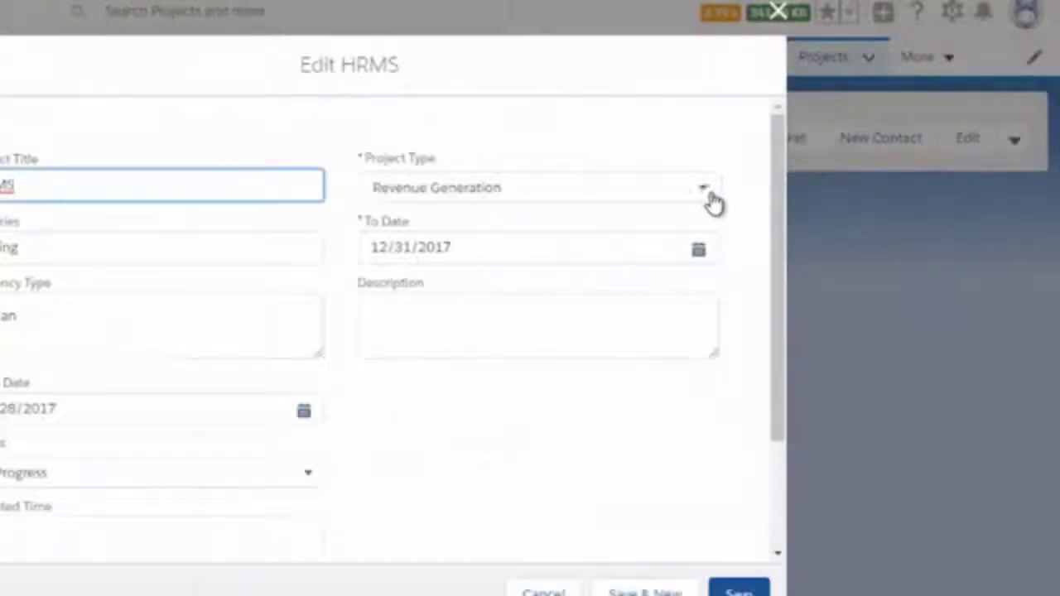
left_click_drag(775, 224, 759, 240)
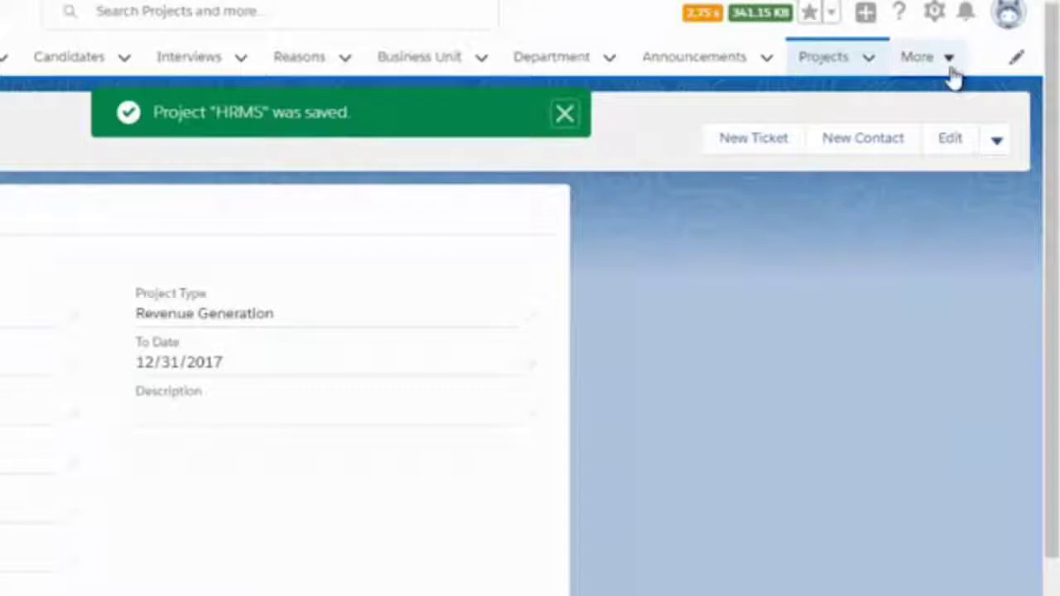
left_click(951, 66)
left_click_drag(950, 321, 965, 336)
scroll(960, 336, "down", 1)
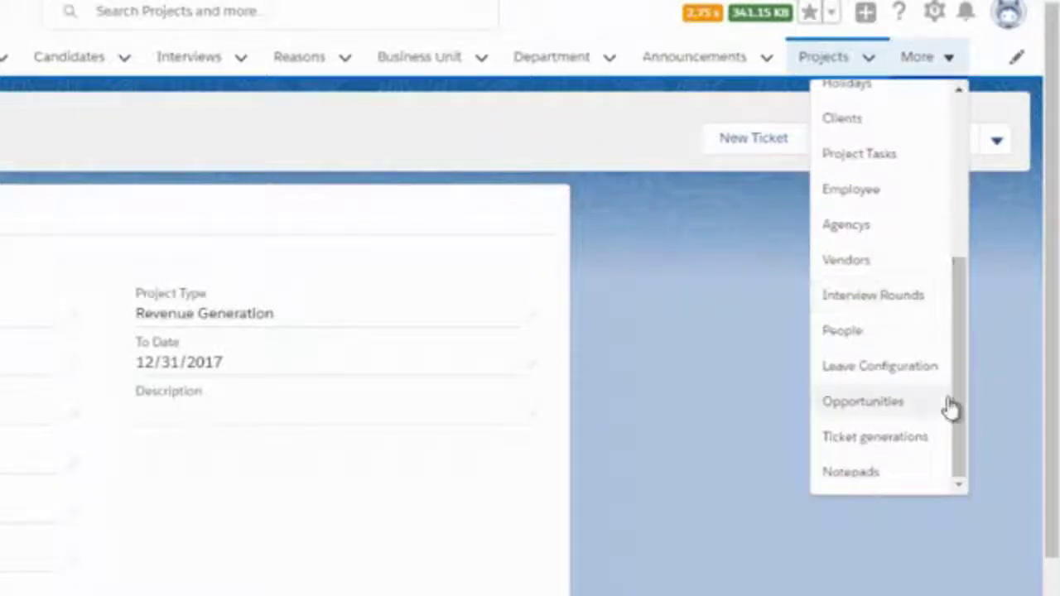
Step: Open the Ticket generations list, review a New Ticket generation form, and cancel it unsaved
left_click(875, 437)
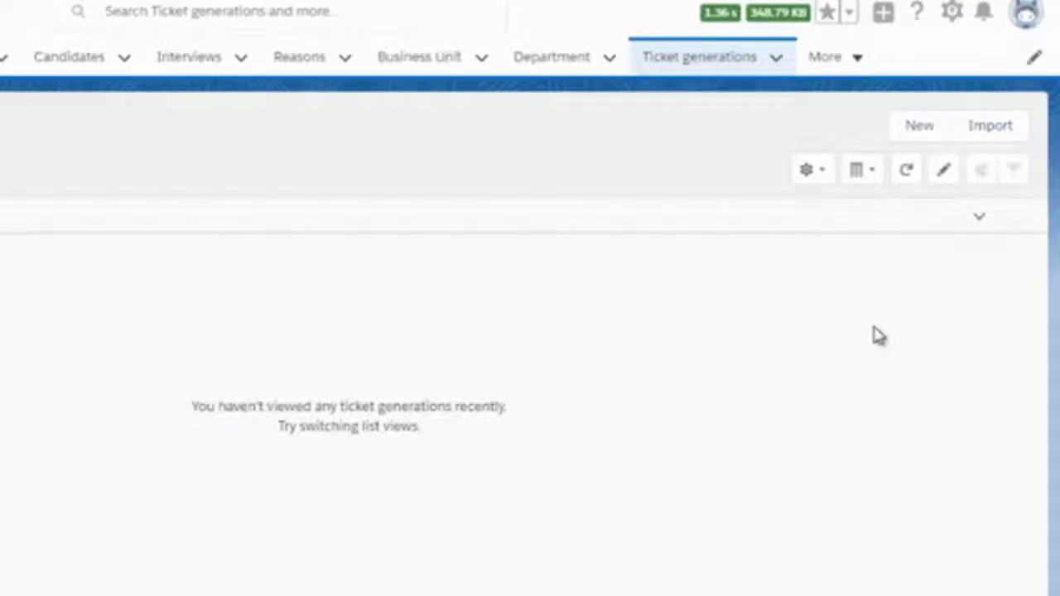
left_click(921, 131)
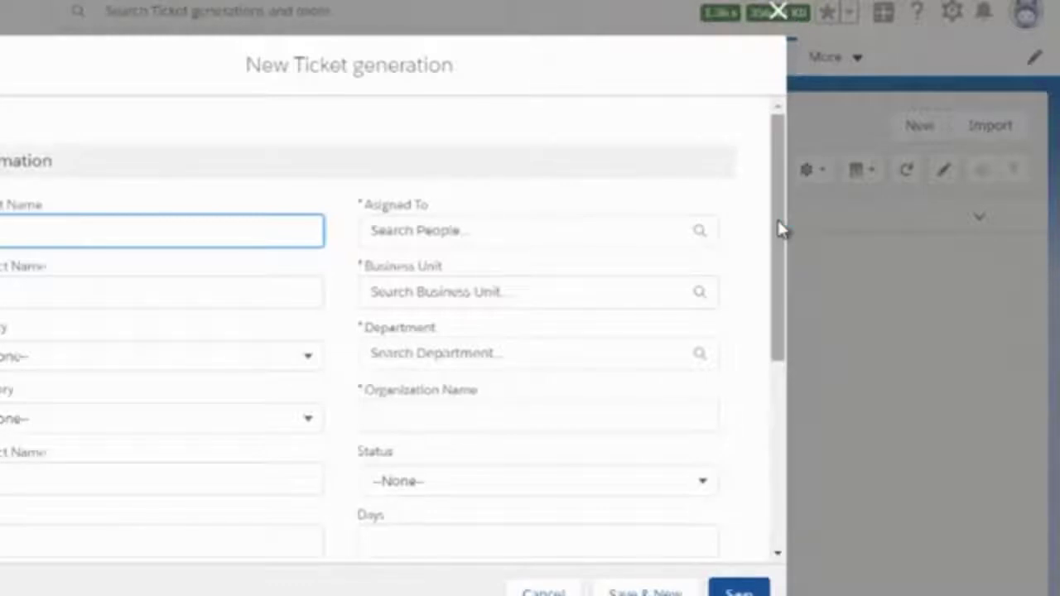
left_click_drag(777, 218, 654, 553)
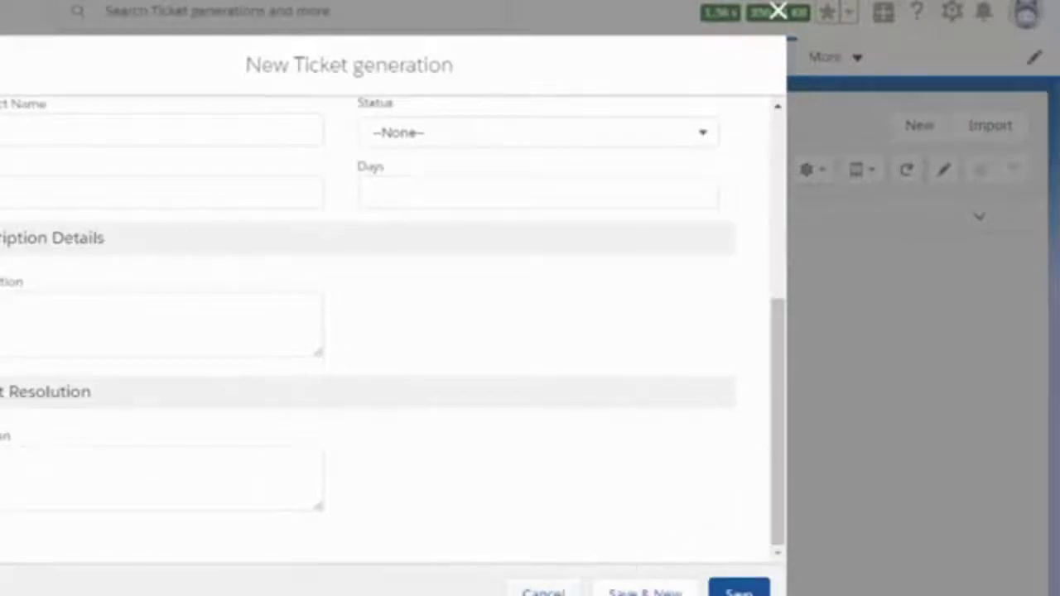
left_click(543, 591)
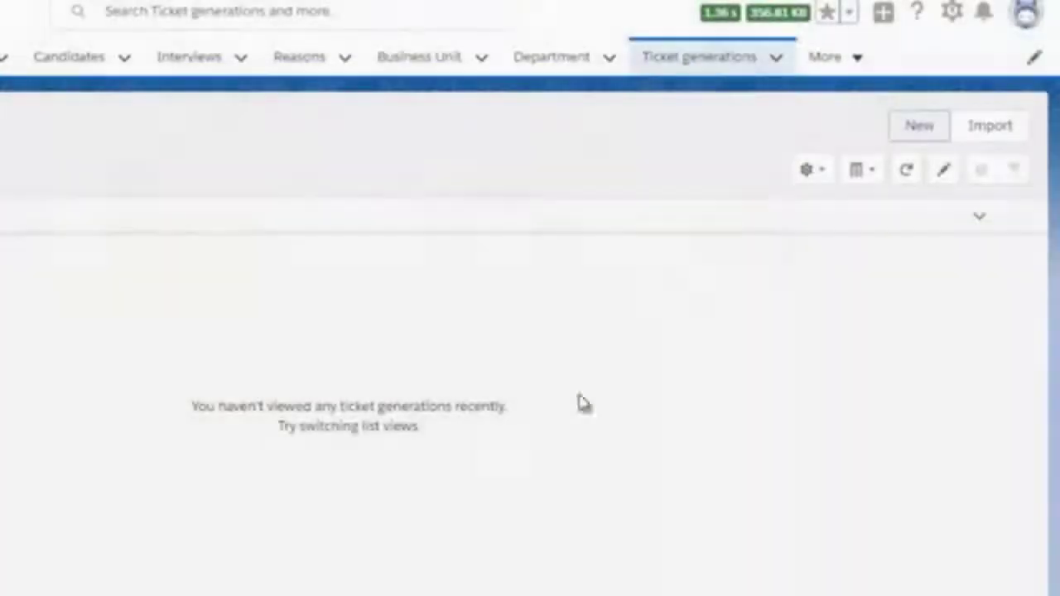
Step: Dismiss the More tab menu and navigate away from the Ticket generations list
left_click(830, 74)
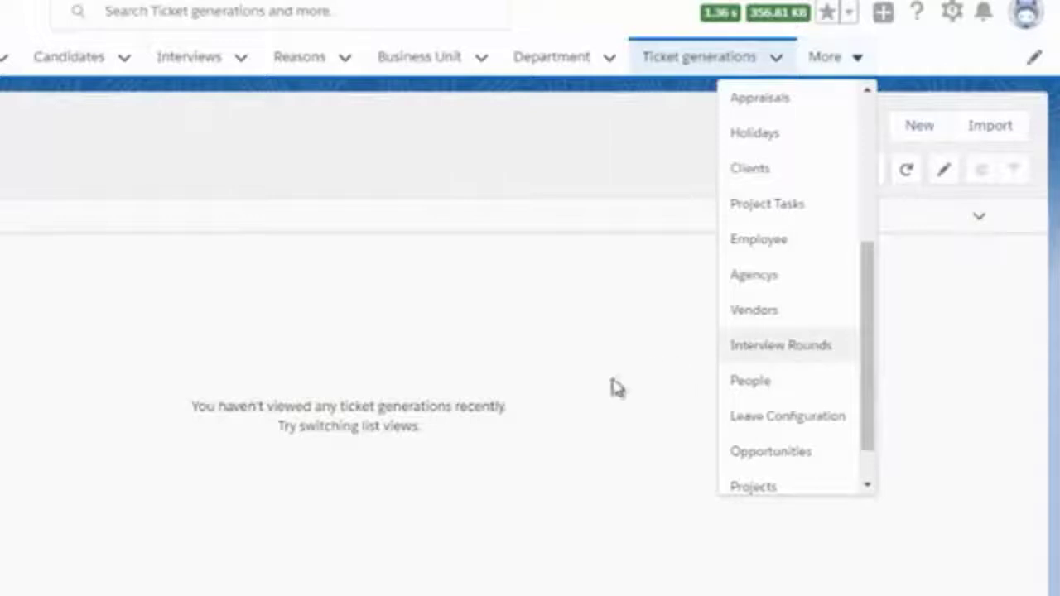
left_click(553, 356)
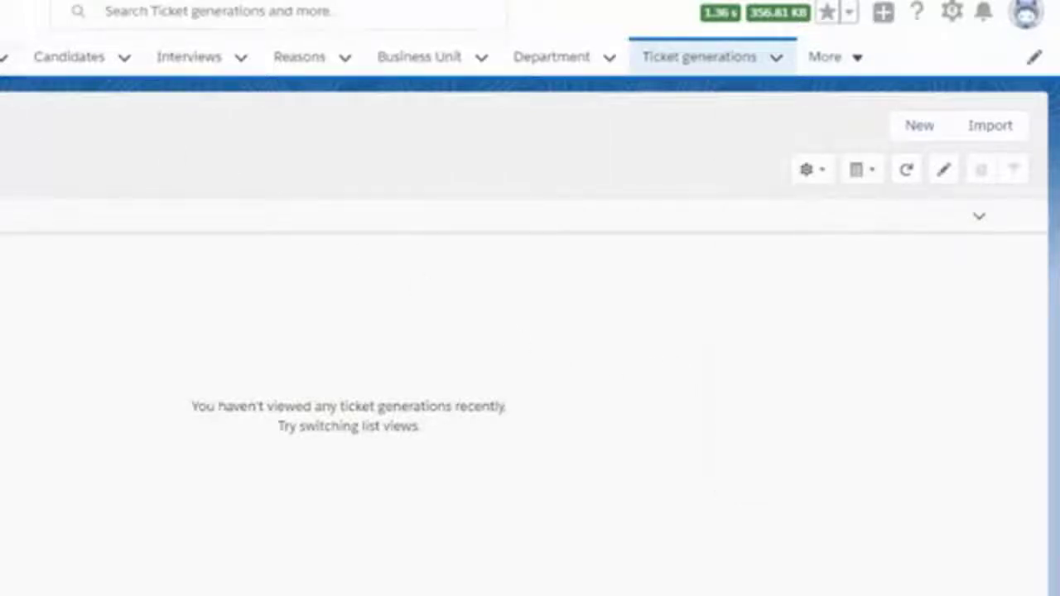
left_click(2, 56)
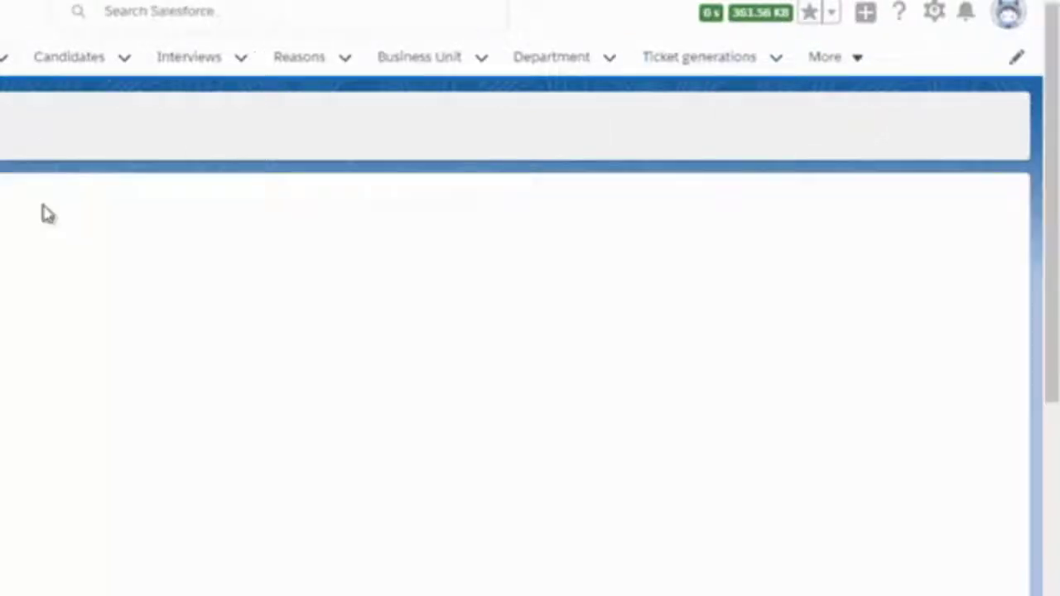